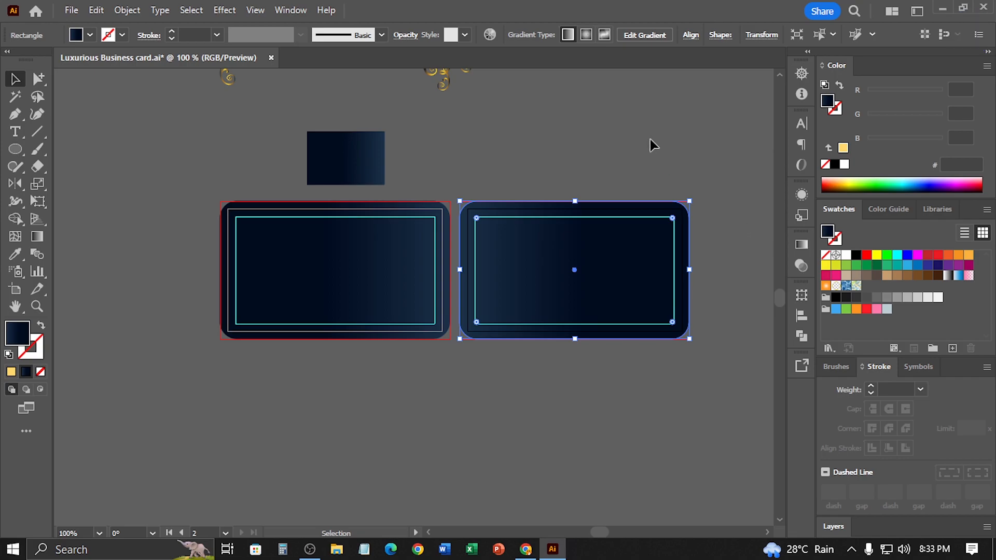
# Align the large gold ornament from above the first card to that card's left edge, centred vertically
pyautogui.click(362, 249)
pyautogui.hotkey('ctrl', 'alt')
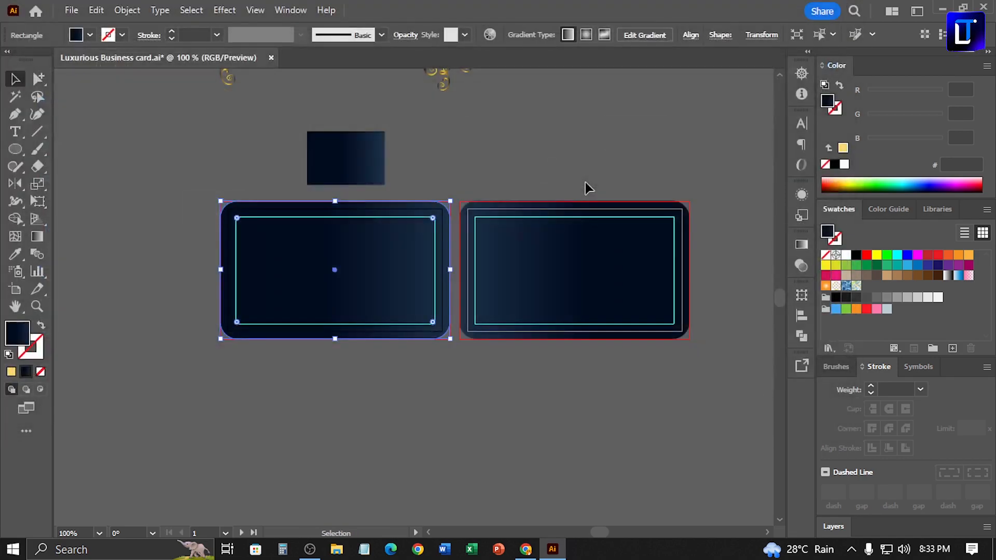
pyautogui.hotkey('ctrl', '0')
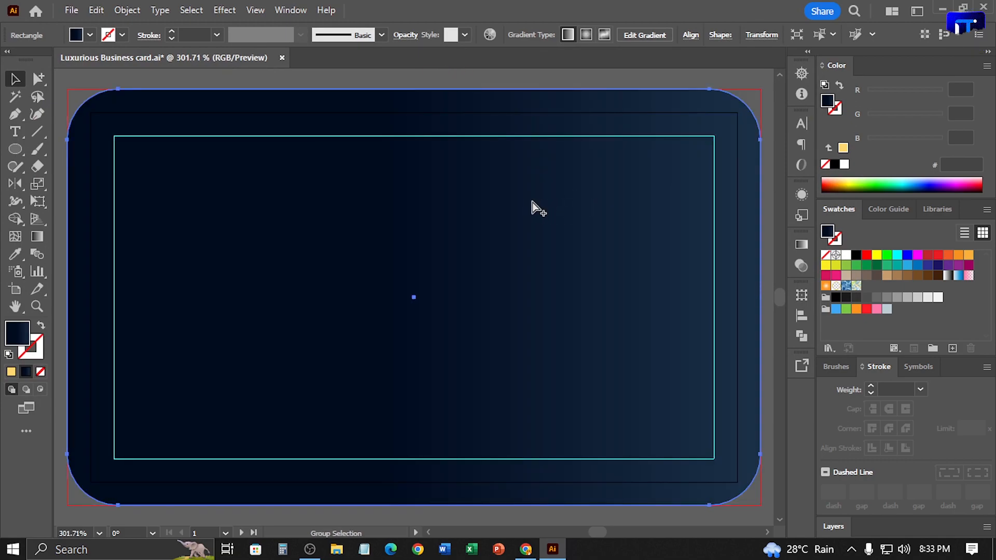
pyautogui.hotkey('ctrl', '1')
pyautogui.moveTo(402, 117); pyautogui.dragTo(410, 134)
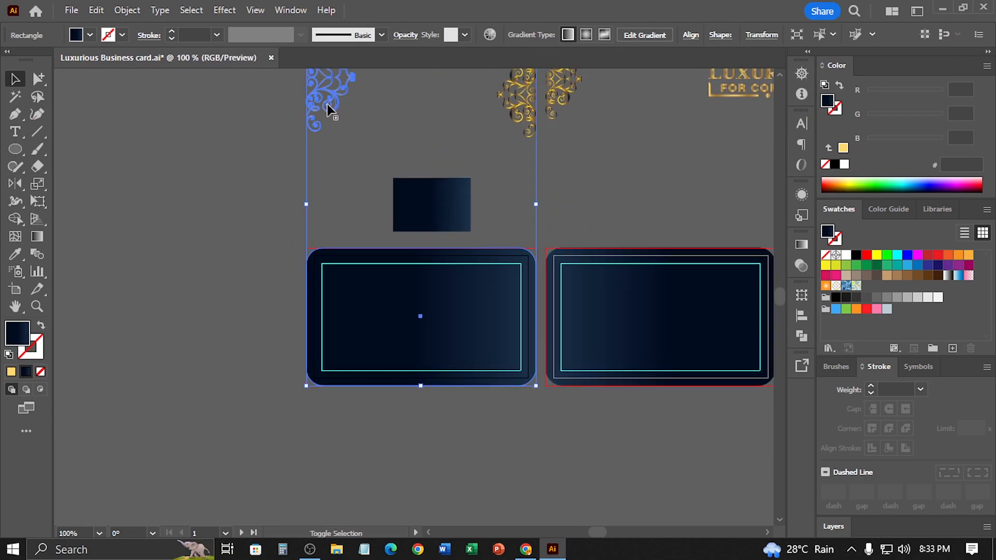
pyautogui.keyDown('shift'); pyautogui.click(329, 100); pyautogui.keyUp('shift')
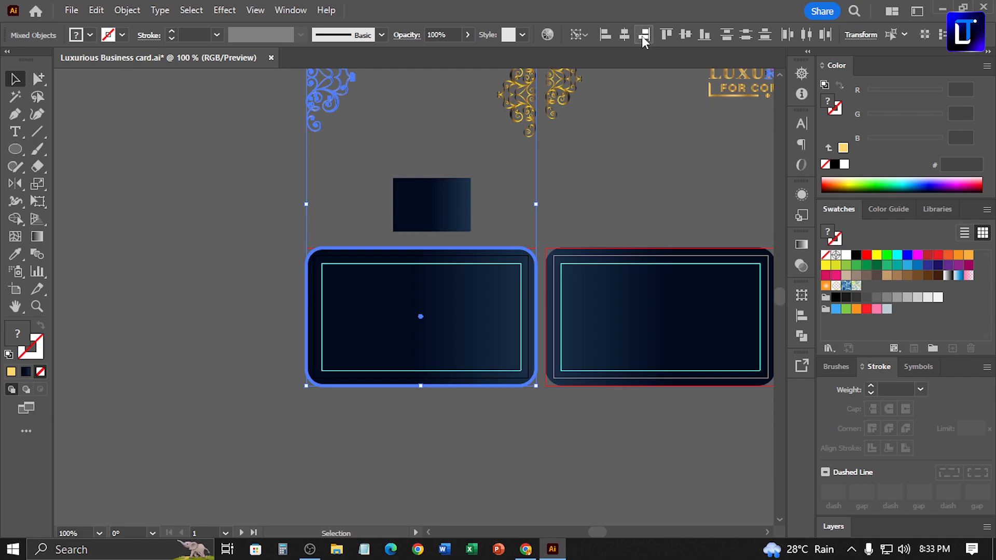
pyautogui.click(644, 35)
pyautogui.click(636, 187)
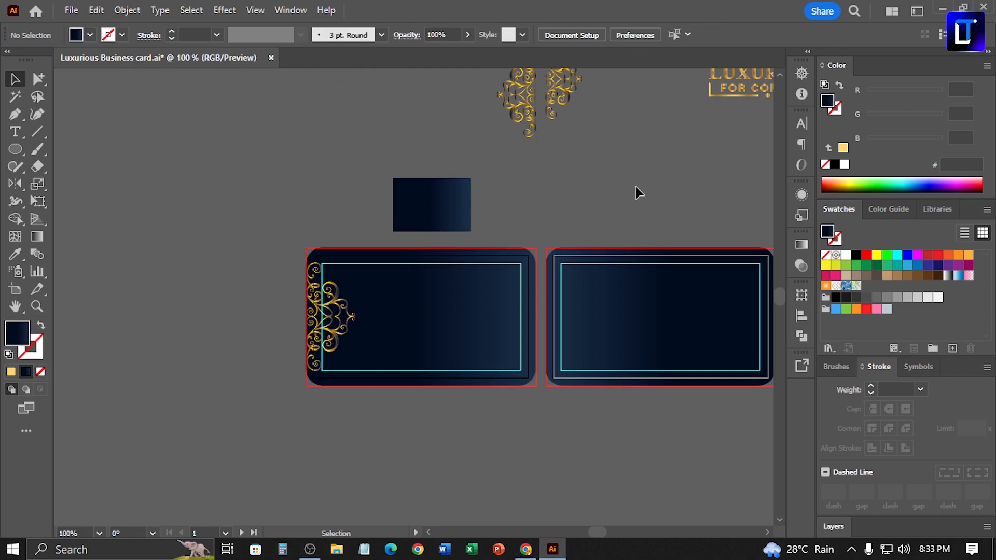
# Move the LUXURIOUS FOR COMFORT logo onto the first card and vertically centre the second gold ornament along the card's right edge
pyautogui.moveTo(693, 137); pyautogui.dragTo(438, 306)
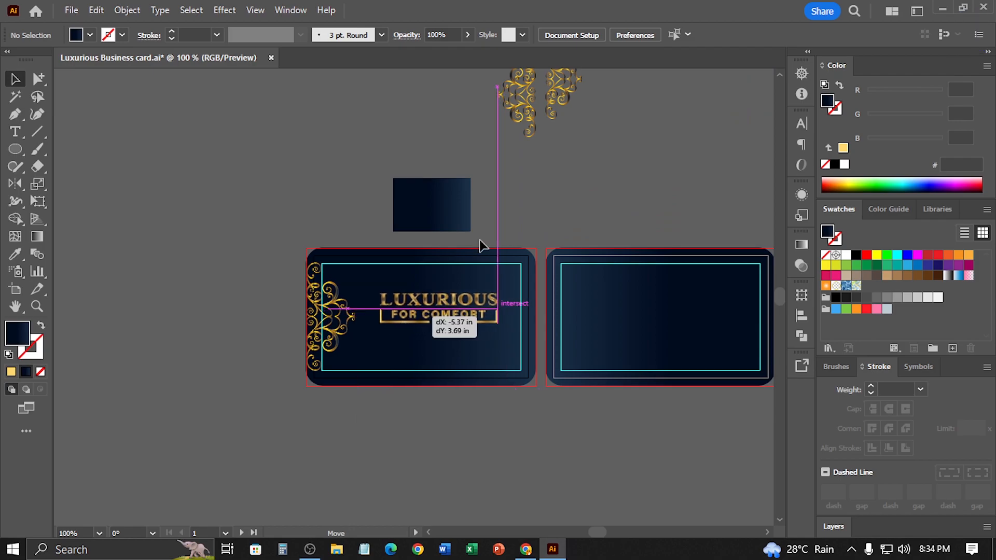
pyautogui.click(525, 97)
pyautogui.keyDown('shift'); pyautogui.click(531, 324); pyautogui.keyUp('shift')
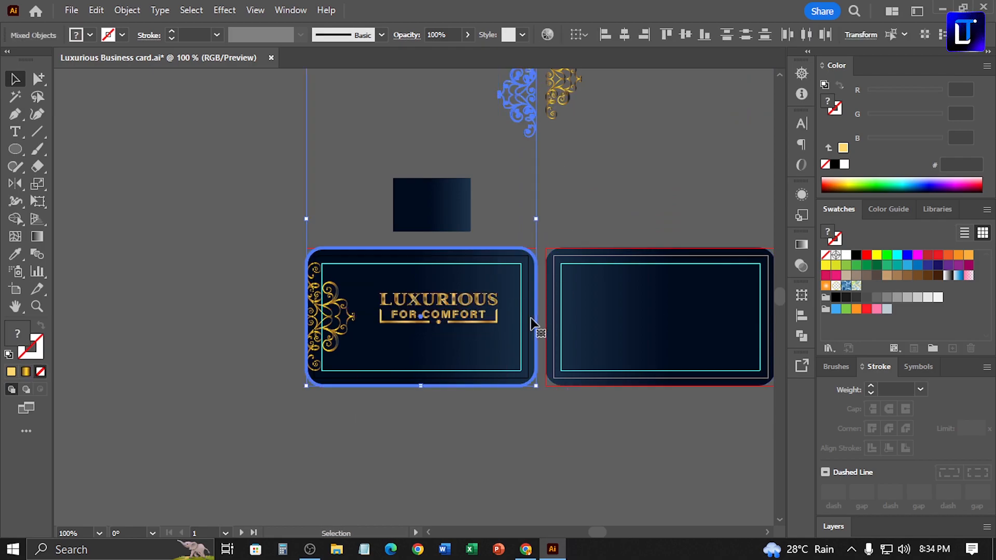
pyautogui.click(685, 34)
pyautogui.click(623, 205)
# Centre the LUXURIOUS FOR COMFORT logo horizontally and vertically on the first card and scale it down slightly
pyautogui.click(457, 318)
pyautogui.keyDown('shift'); pyautogui.click(467, 353); pyautogui.keyUp('shift')
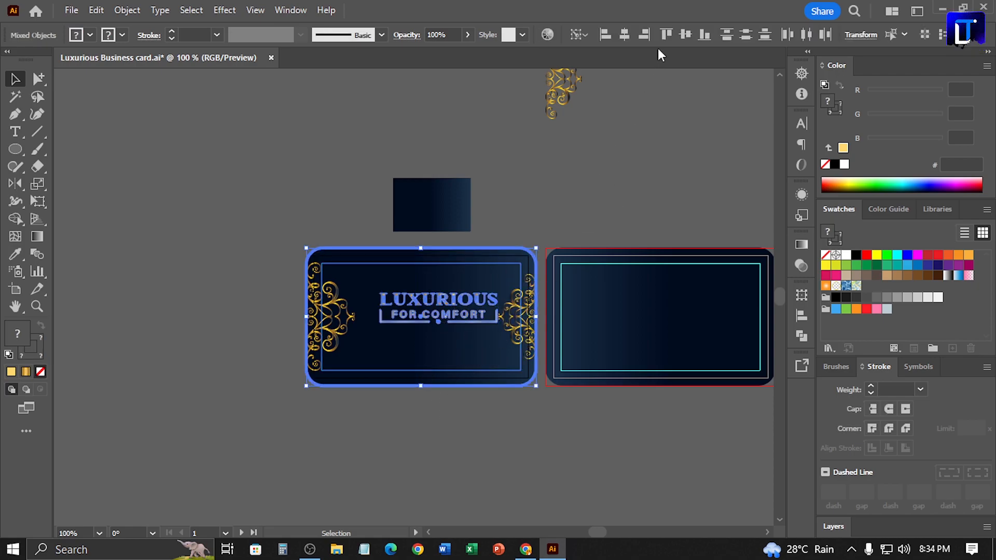
pyautogui.click(686, 35)
pyautogui.click(625, 34)
pyautogui.click(625, 164)
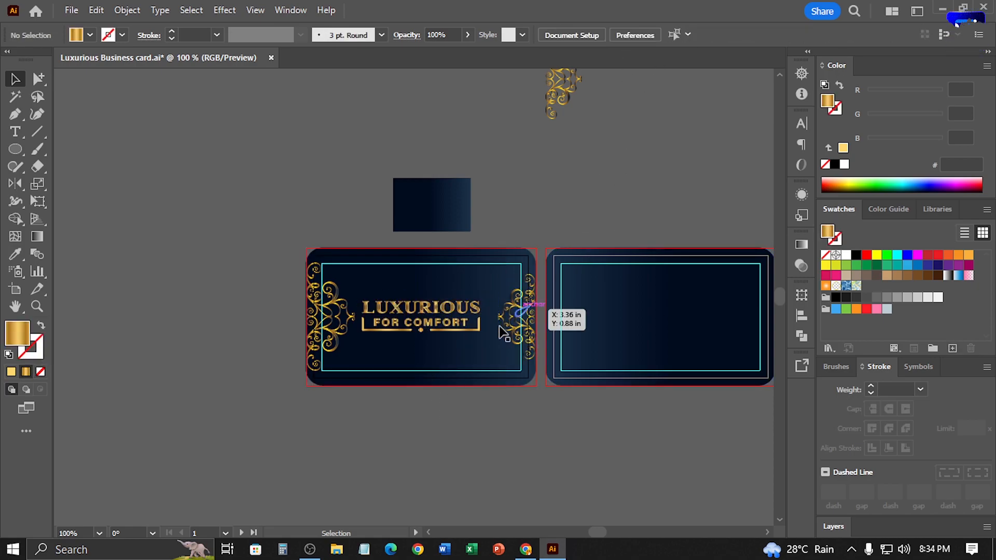
pyautogui.click(456, 328)
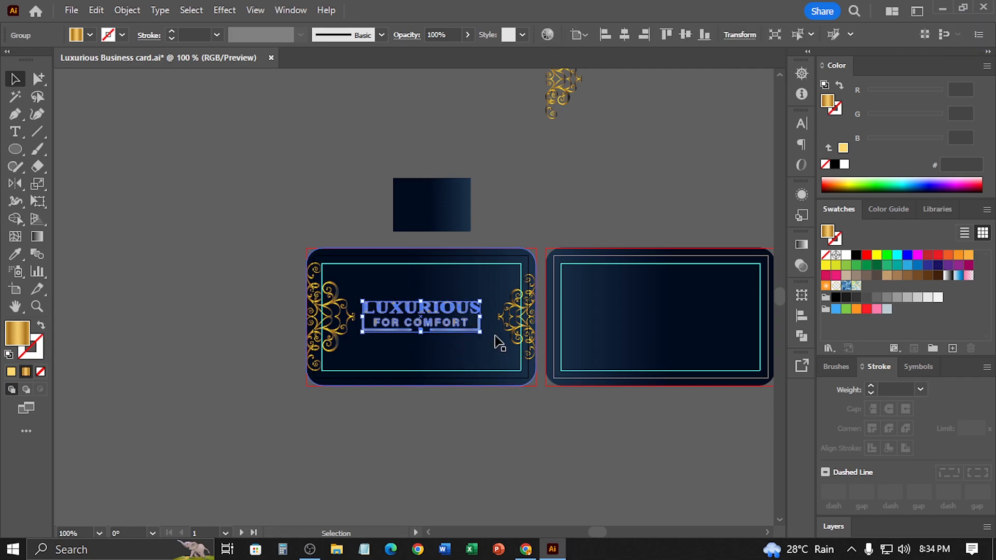
pyautogui.moveTo(481, 330); pyautogui.dragTo(483, 333)
pyautogui.click(650, 218)
# Vertically centre the remaining gold ornament on the second card, along its left edge
pyautogui.moveTo(656, 219); pyautogui.dragTo(530, 217)
pyautogui.click(435, 111)
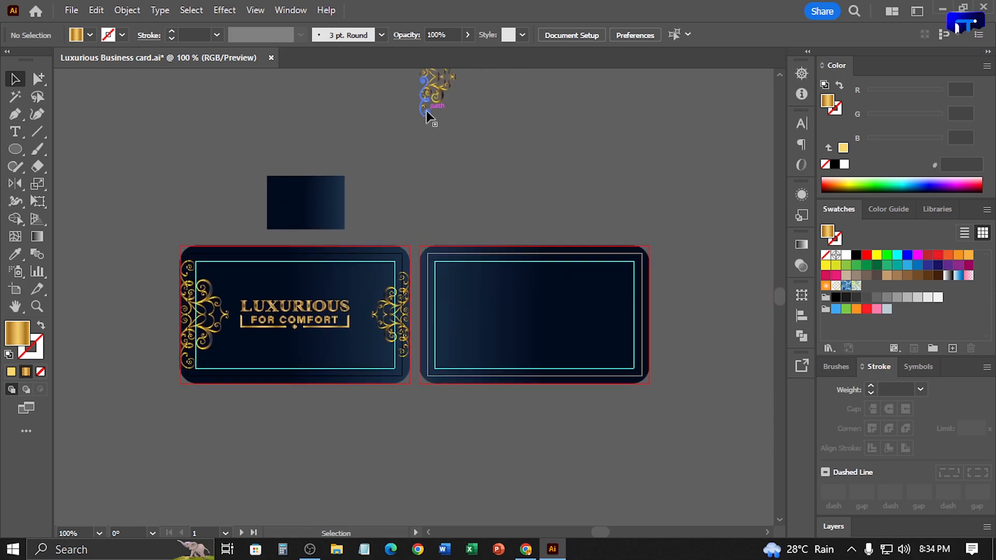
pyautogui.keyDown('shift'); pyautogui.click(516, 305); pyautogui.keyUp('shift')
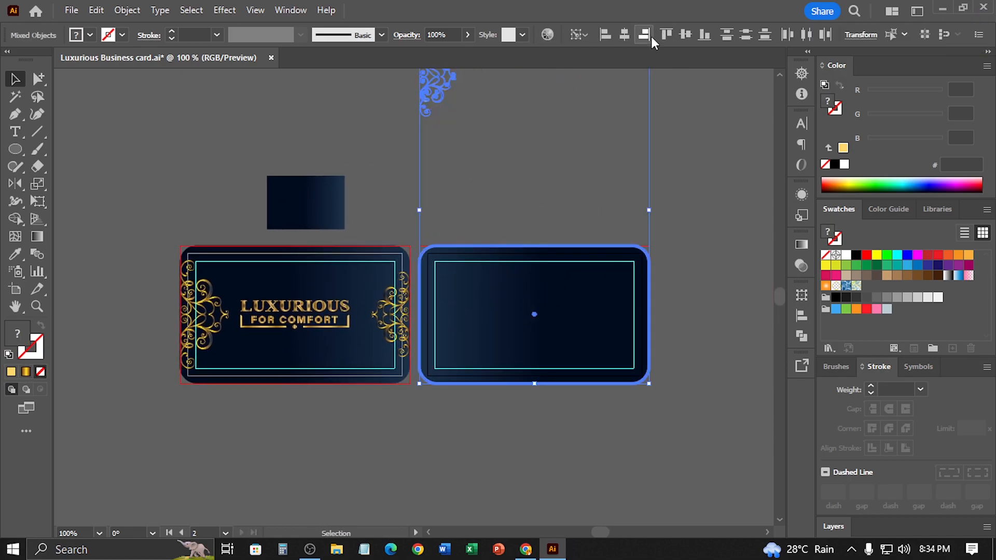
pyautogui.click(682, 35)
pyautogui.click(601, 116)
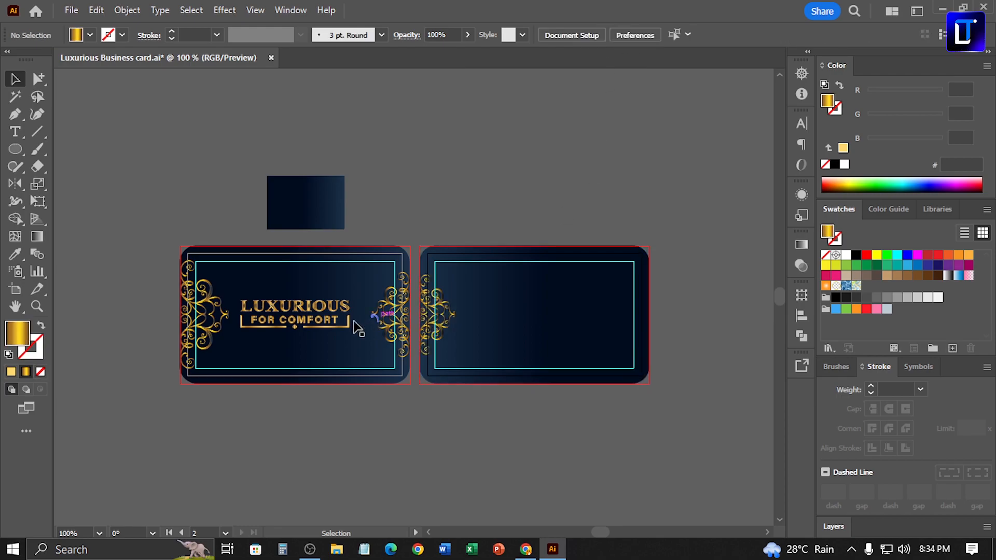
# Hide the guides and examine the first card's layout at a larger size
pyautogui.rightClick(314, 268)
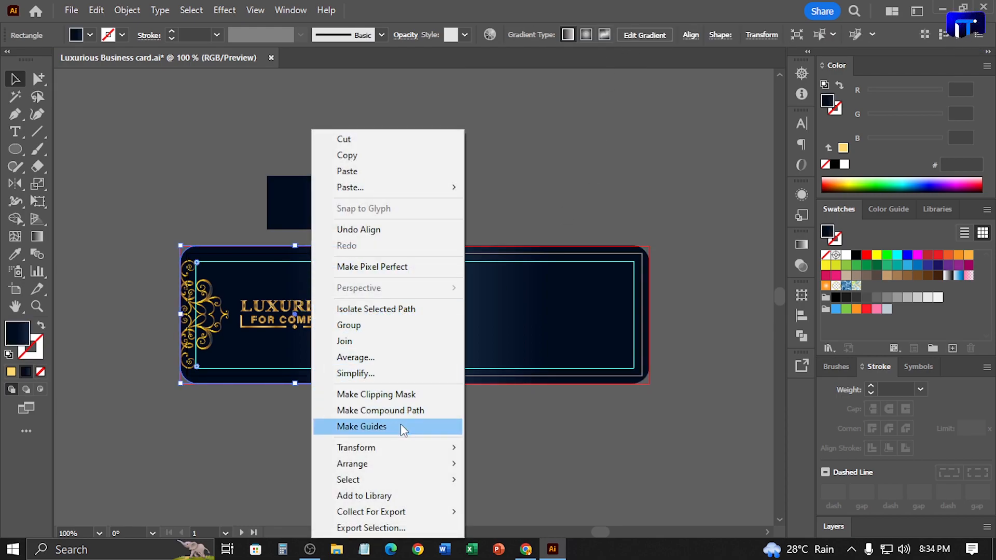
pyautogui.click(249, 10)
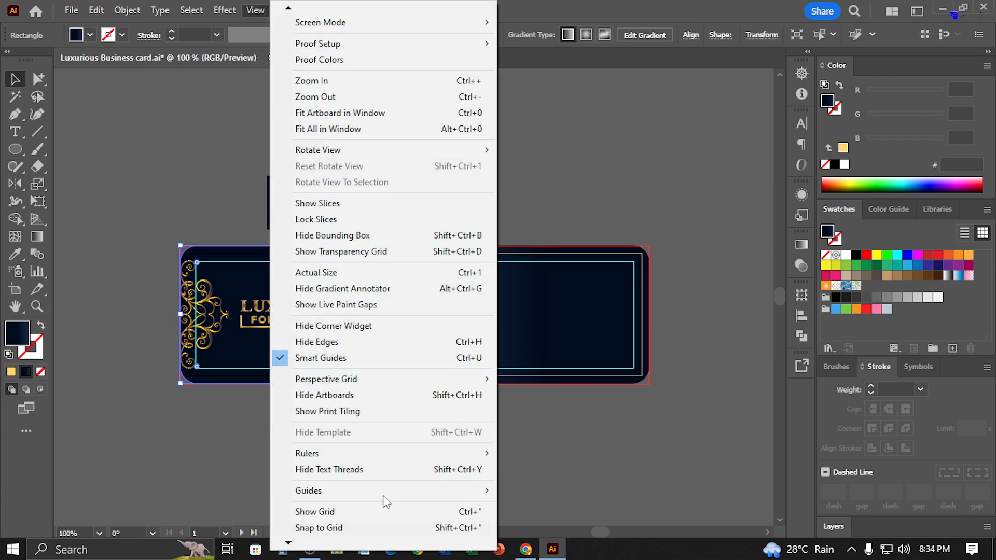
pyautogui.moveTo(495, 486)
pyautogui.click(542, 427)
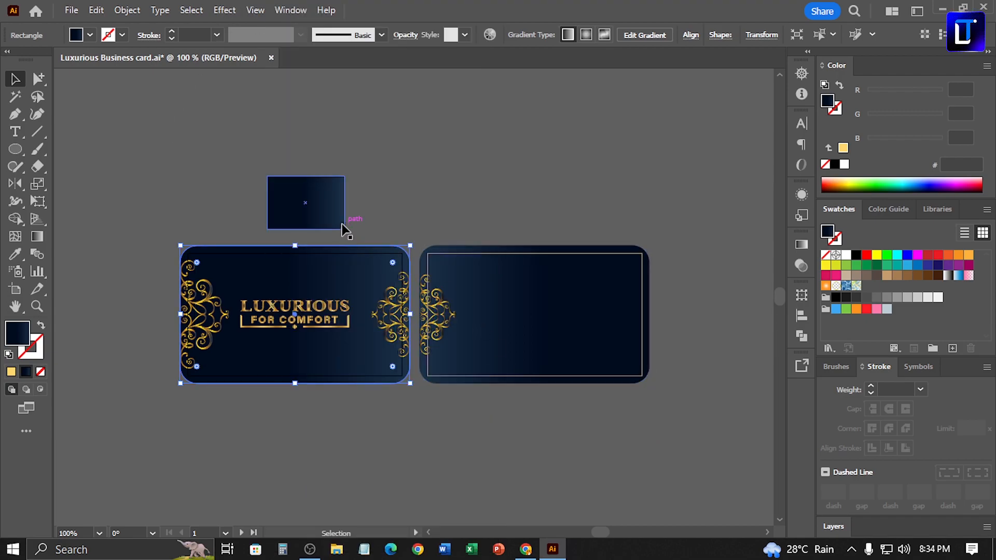
pyautogui.hotkey('ctrl', '0')
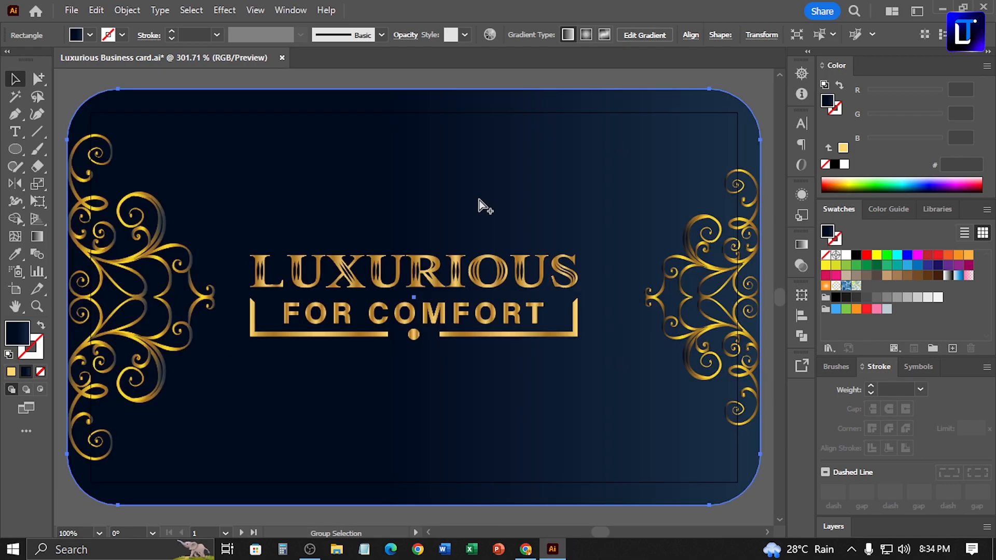
pyautogui.click(406, 85)
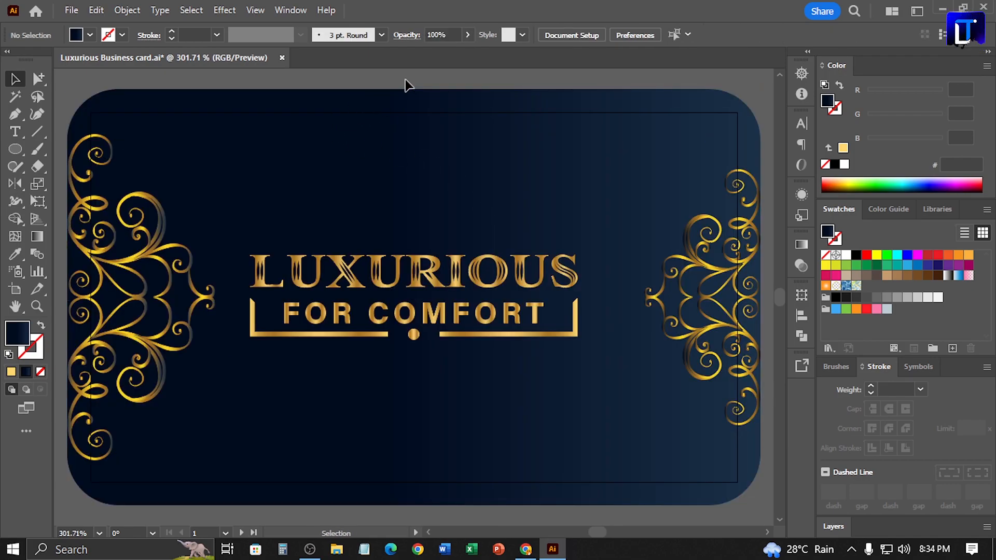
pyautogui.hotkey('ctrl', '-')
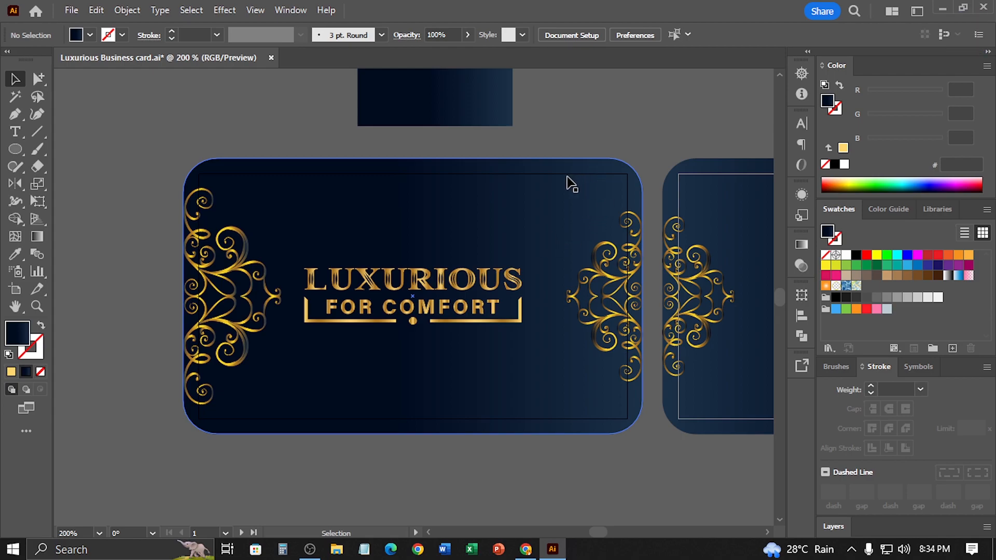
pyautogui.moveTo(555, 187); pyautogui.dragTo(601, 187)
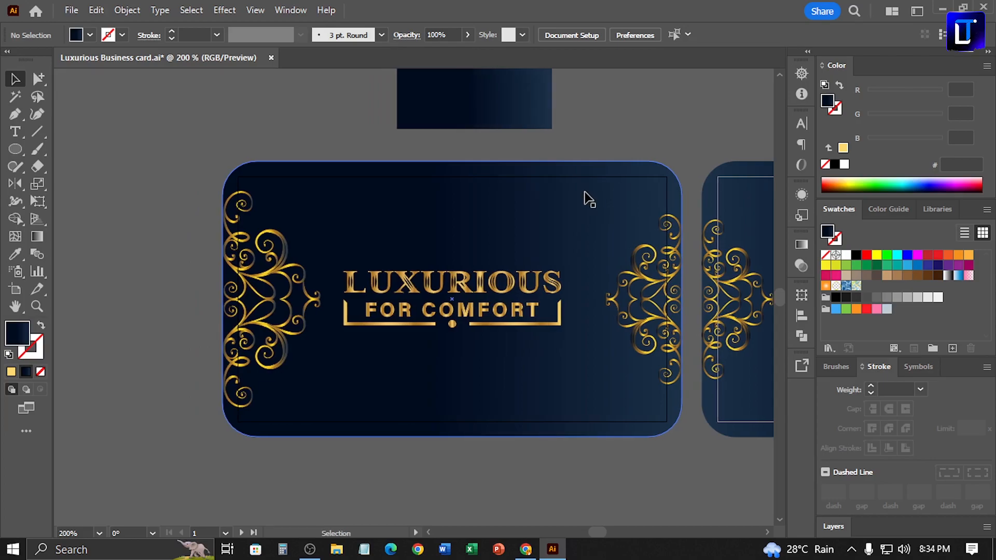
pyautogui.hotkey('ctrl', 'z')
pyautogui.hotkey('ctrl', 'z')
pyautogui.hotkey('ctrl', 'z')
pyautogui.hotkey('ctrl', 'z')
pyautogui.hotkey('ctrl', 'z')
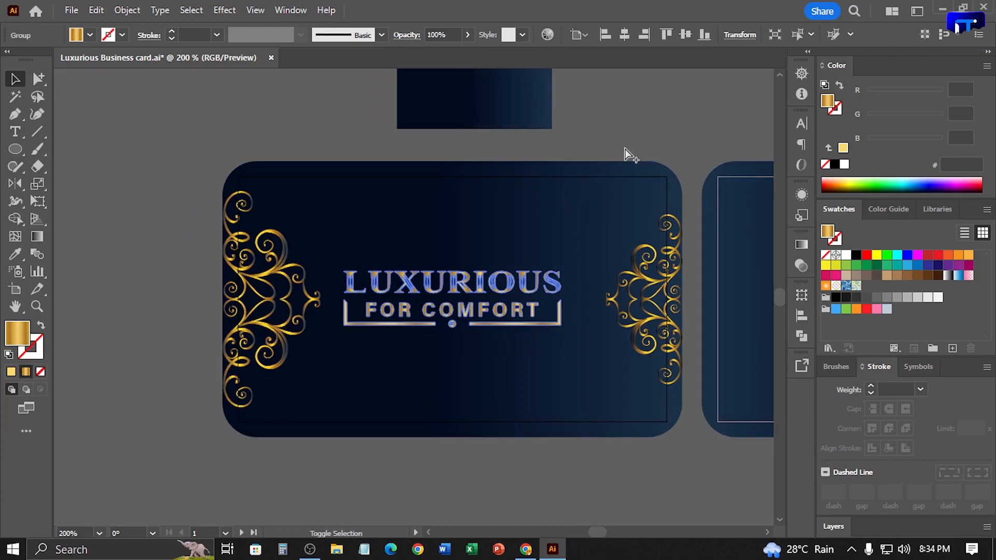
pyautogui.hotkey('ctrl', 'shift', 'z')
# Show the guides and draw two horizontal lines along the top and bottom edges of the first card's inner guide rectangle
pyautogui.click(648, 131)
pyautogui.hotkey('ctrl', ';')
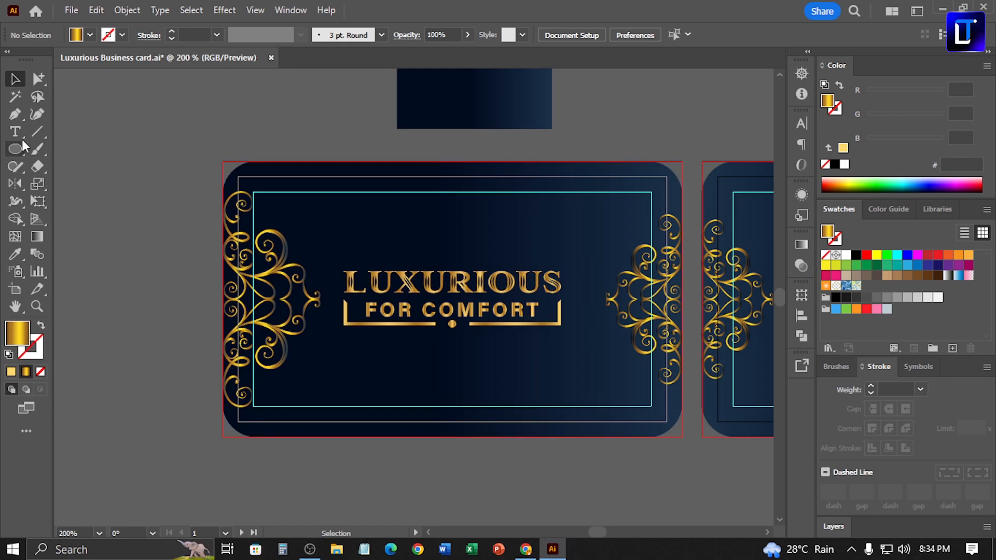
pyautogui.click(37, 131)
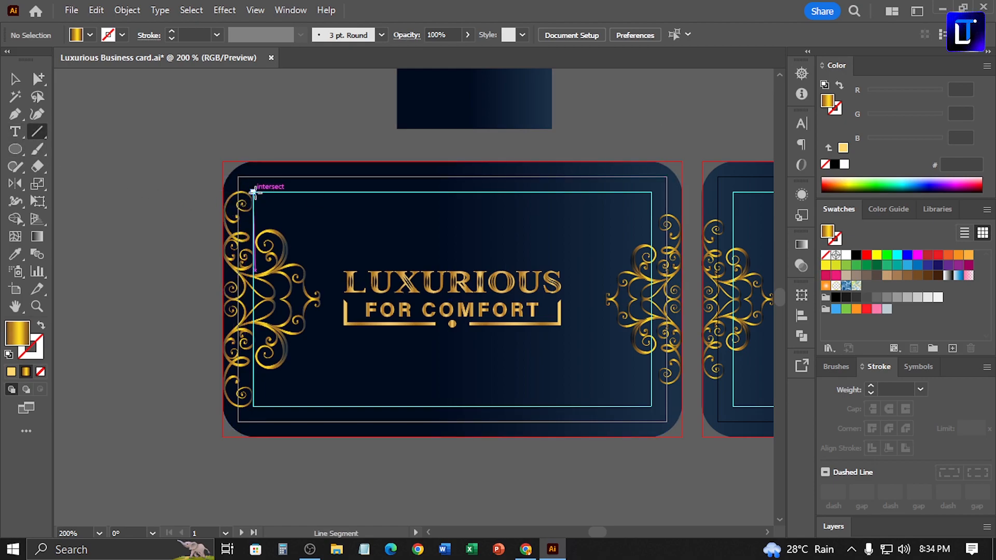
pyautogui.moveTo(254, 192); pyautogui.dragTo(651, 192)
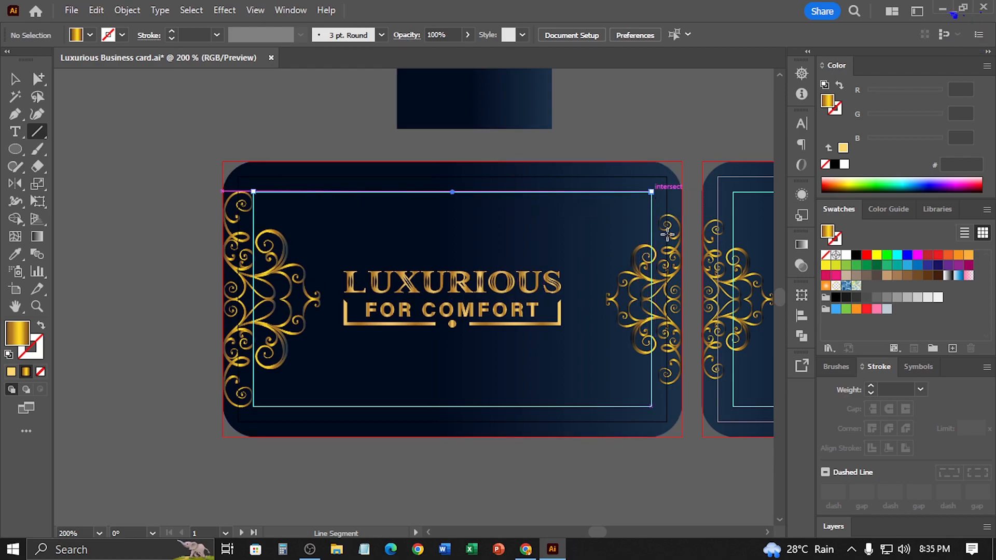
pyautogui.moveTo(254, 407); pyautogui.dragTo(651, 407)
pyautogui.click(15, 79)
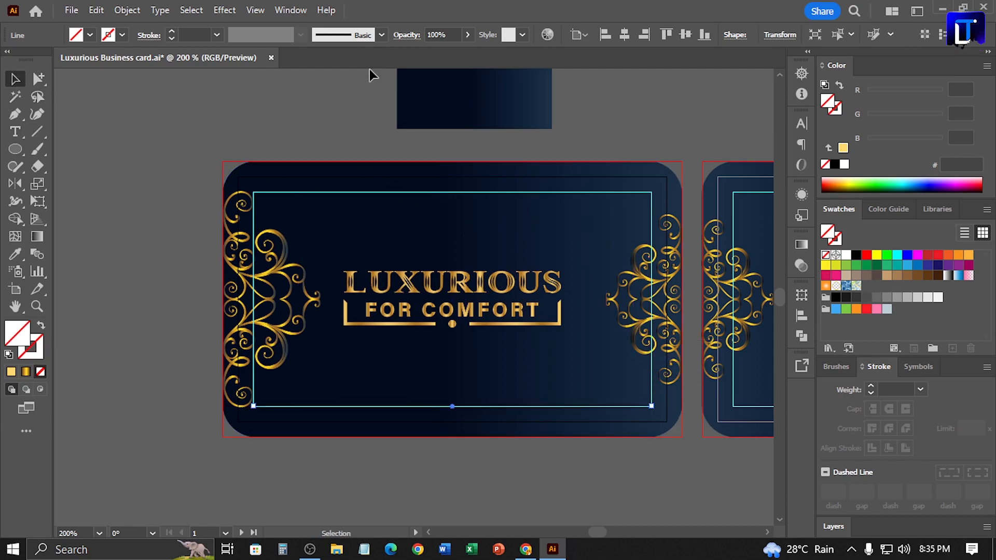
# Hide the guides around both cards
pyautogui.click(249, 10)
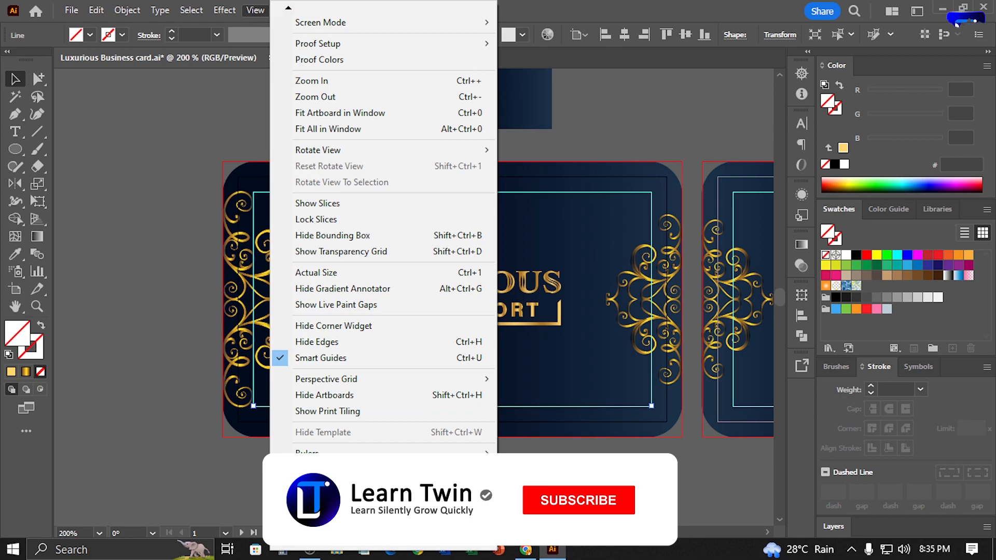
pyautogui.moveTo(467, 484)
pyautogui.click(543, 426)
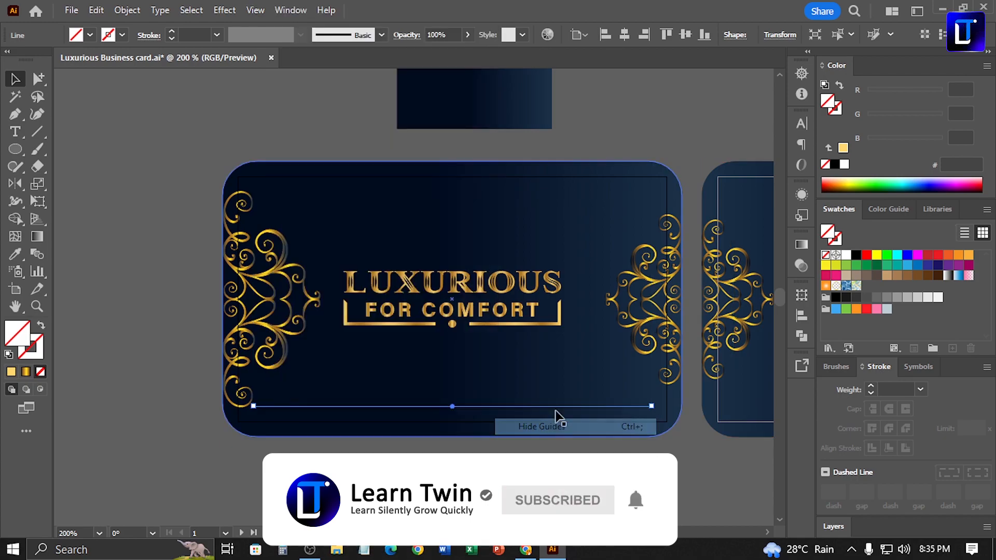
# Select both horizontal lines, sample the ornament's gold gradient and swap it from fill to stroke
pyautogui.keyDown('shift'); pyautogui.click(454, 192); pyautogui.keyUp('shift')
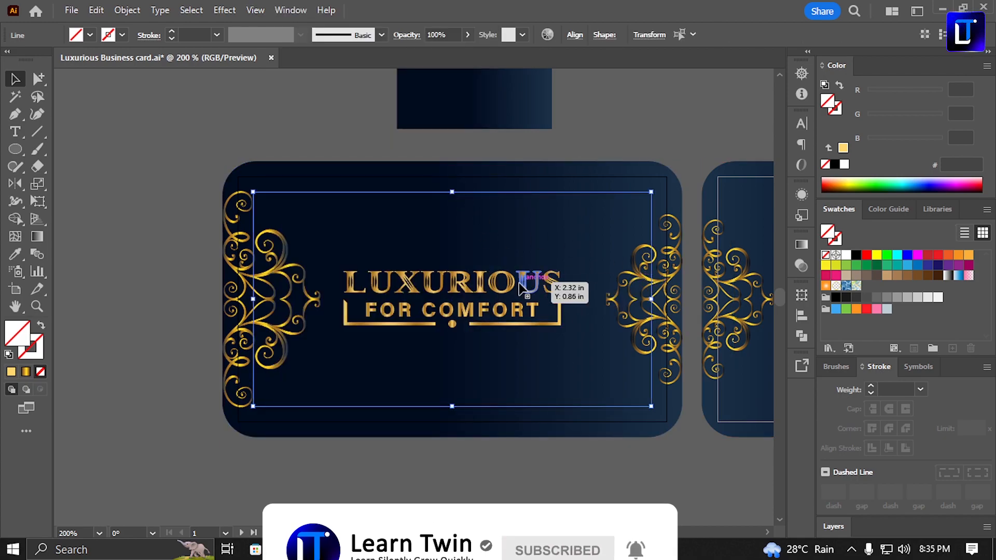
pyautogui.press('i')
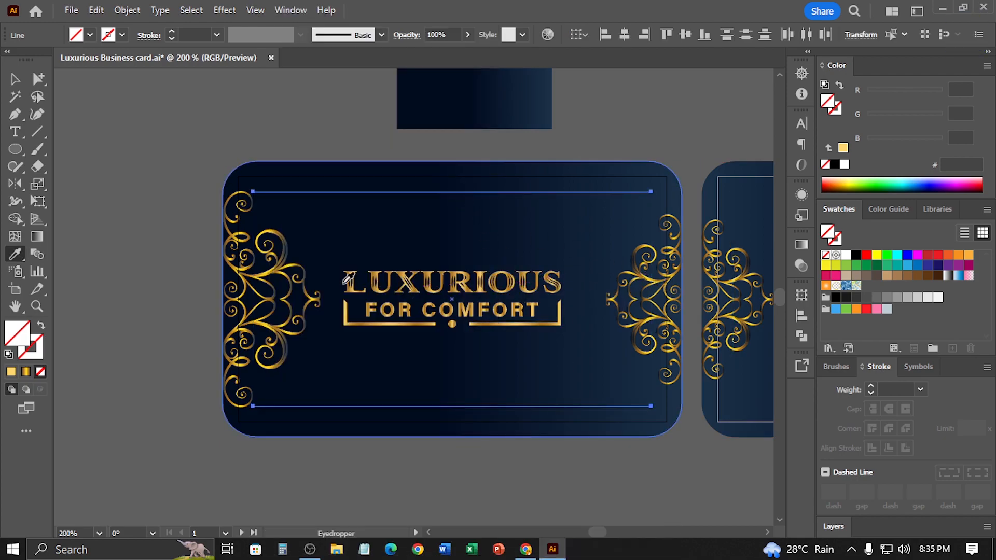
pyautogui.click(287, 253)
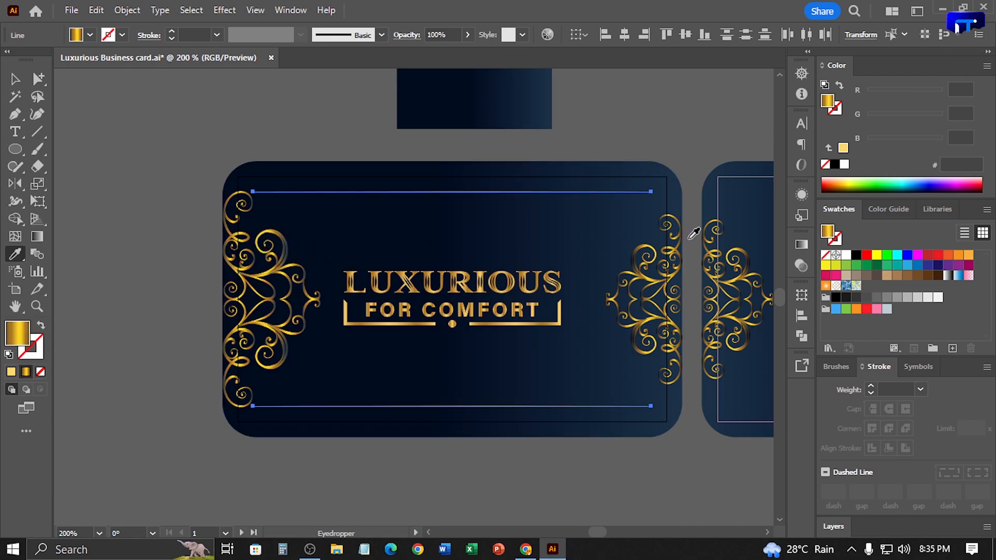
pyautogui.hotkey('shift', 'x')
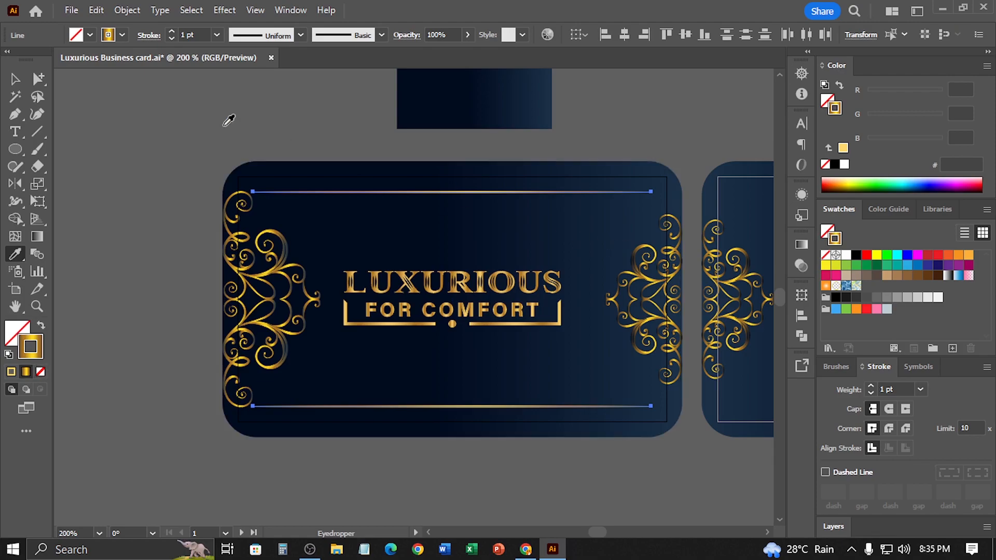
pyautogui.click(13, 81)
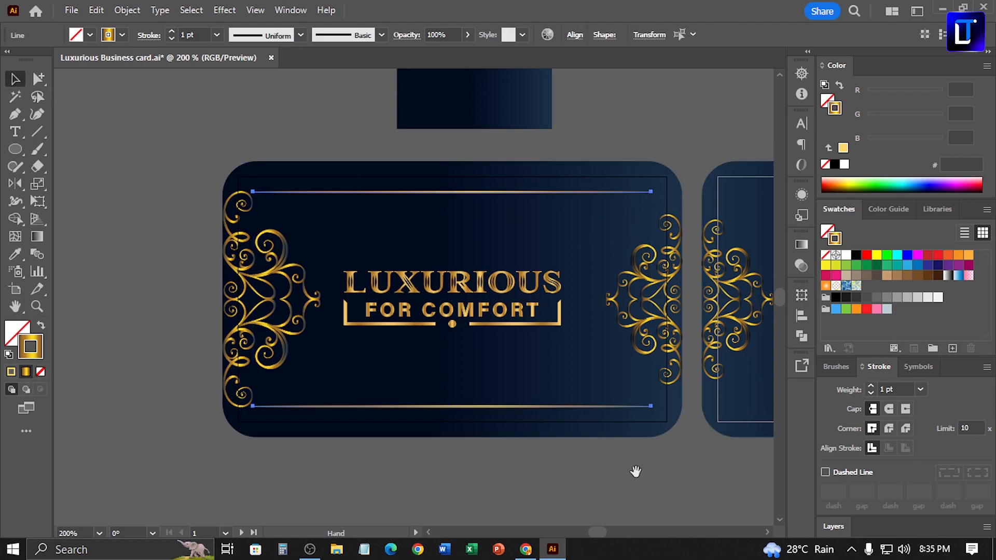
# Set the first stop of the lines' gold gradient to the dark blue sampled from the first card's background
pyautogui.moveTo(634, 469); pyautogui.dragTo(577, 448)
pyautogui.click(802, 244)
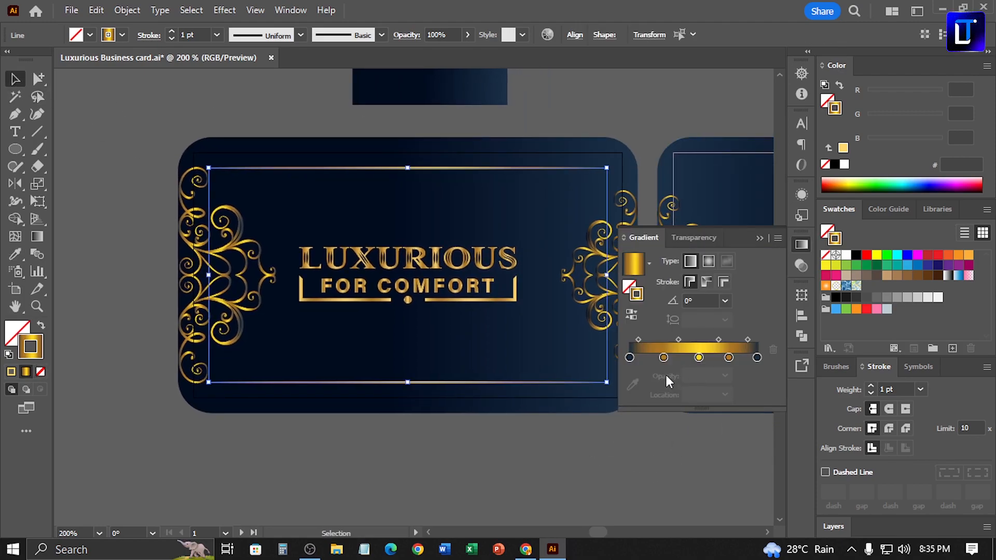
pyautogui.click(629, 358)
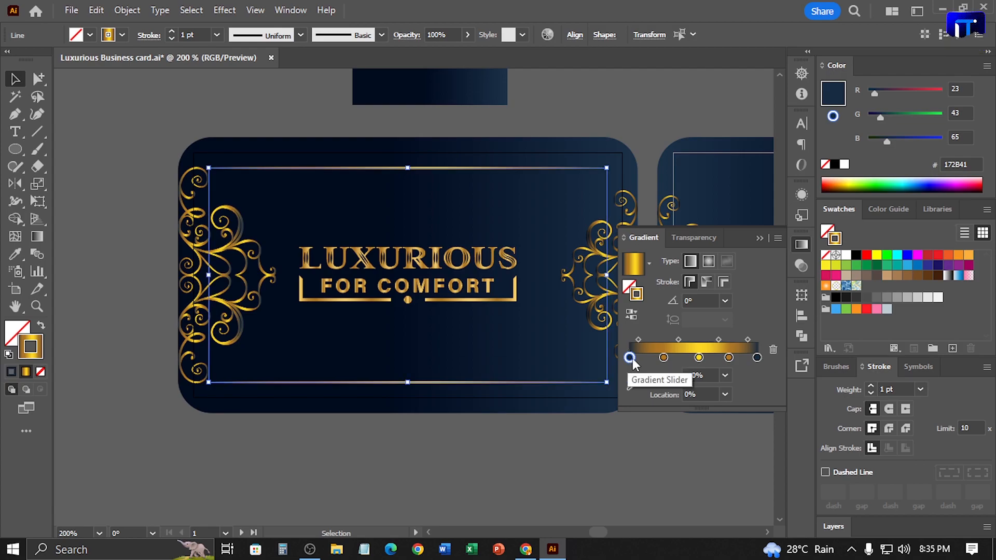
pyautogui.click(633, 385)
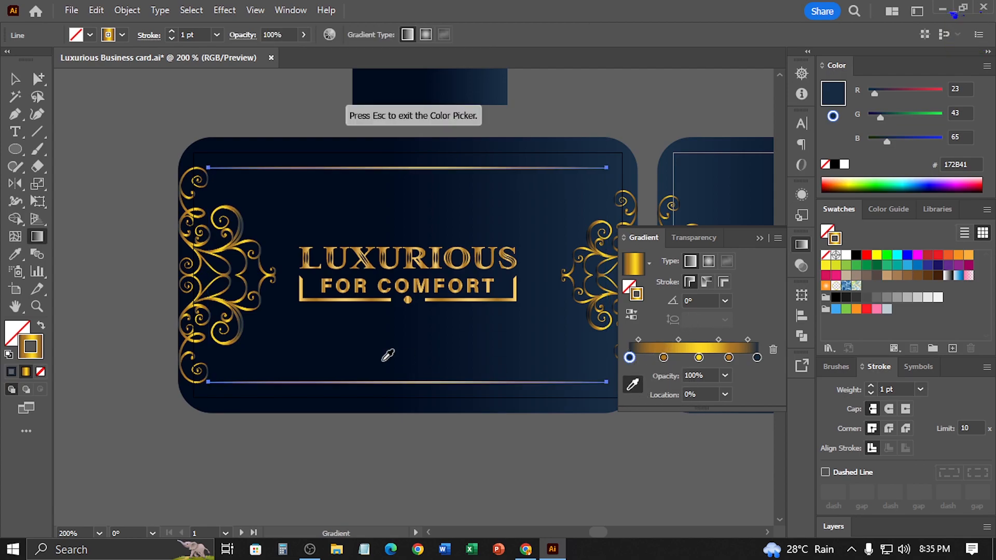
pyautogui.click(231, 352)
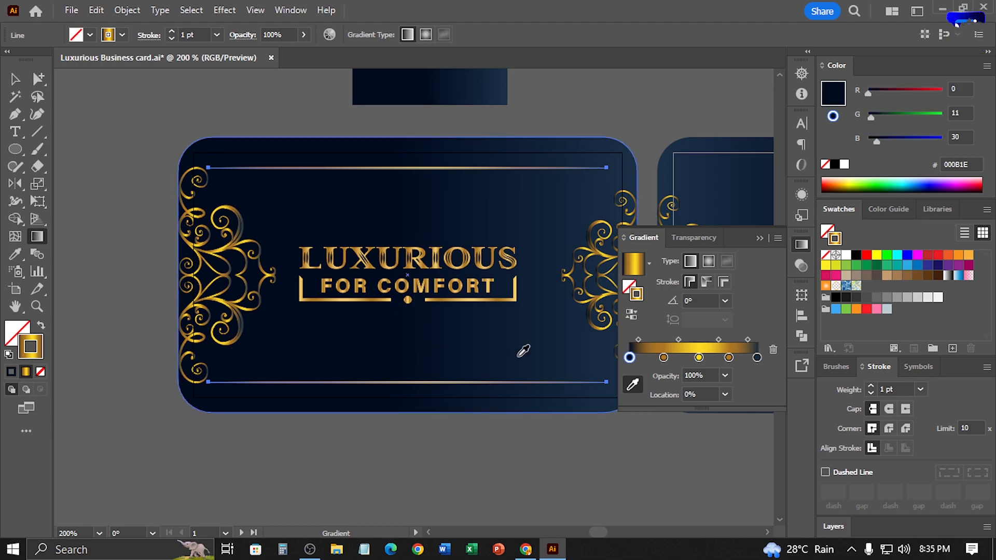
pyautogui.click(17, 81)
pyautogui.click(125, 140)
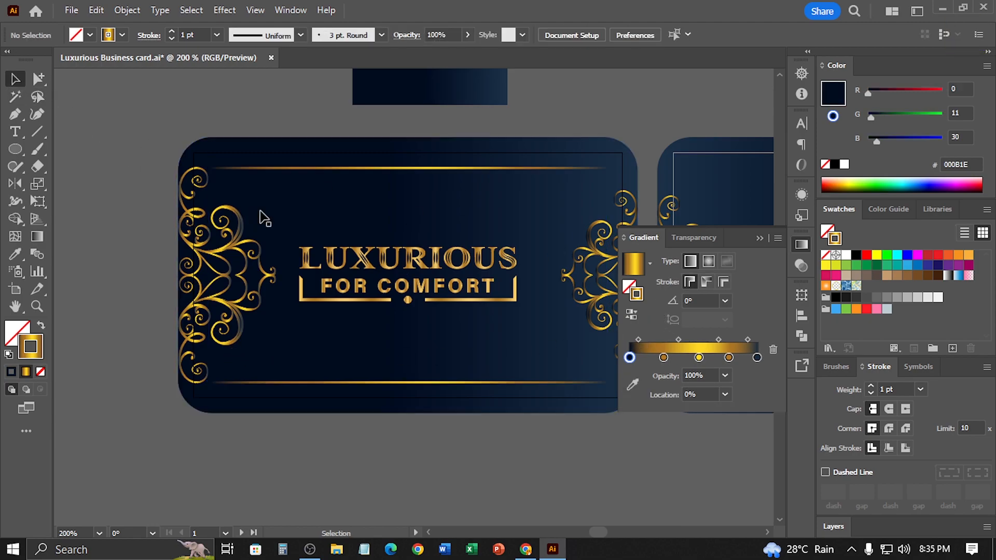
# Reverse the blue gradient of the first card's background, keeping the card in its original position
pyautogui.click(253, 210)
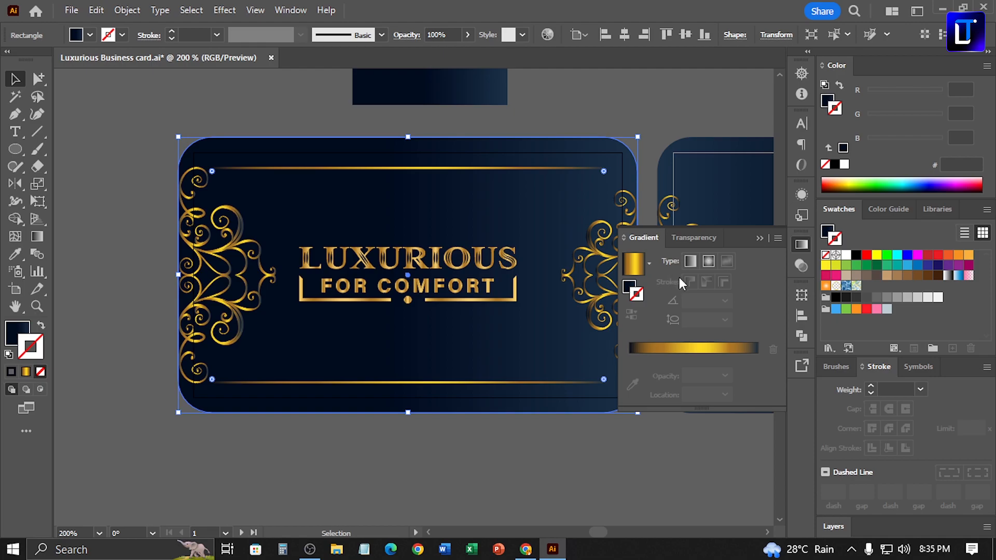
pyautogui.click(589, 116)
pyautogui.moveTo(546, 220); pyautogui.dragTo(494, 215)
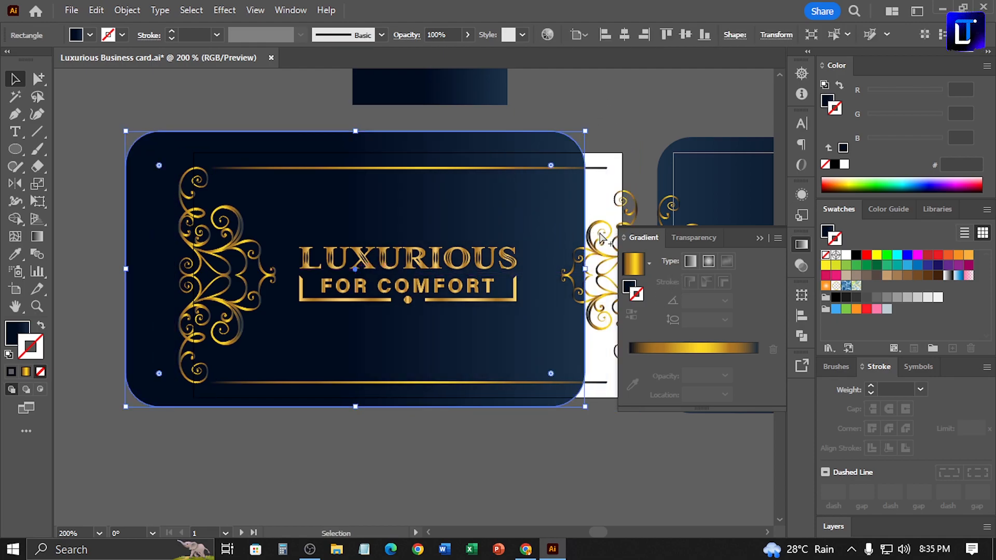
pyautogui.hotkey('ctrl', 'z')
pyautogui.click(632, 287)
pyautogui.click(632, 314)
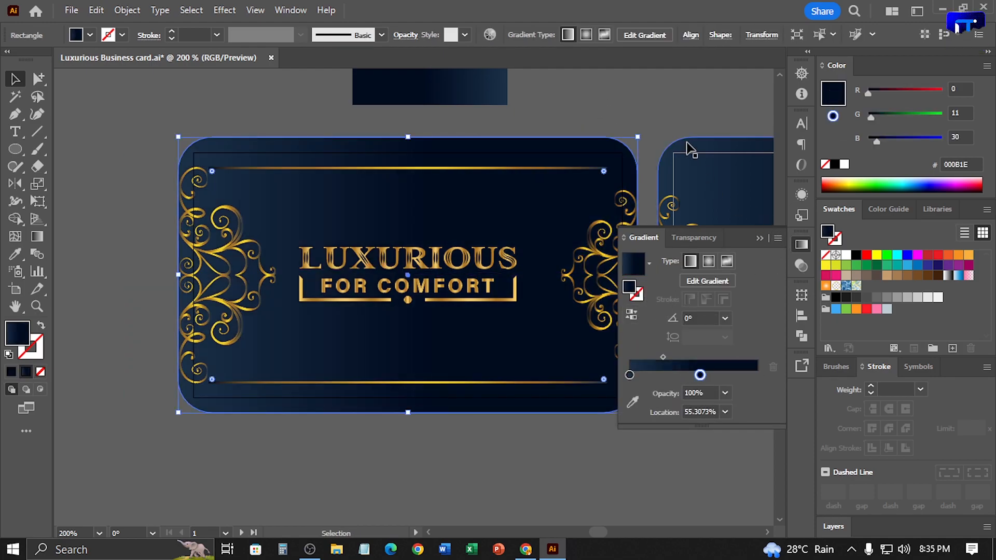
# Reverse the blue gradient of the second card's background
pyautogui.click(678, 131)
pyautogui.click(719, 191)
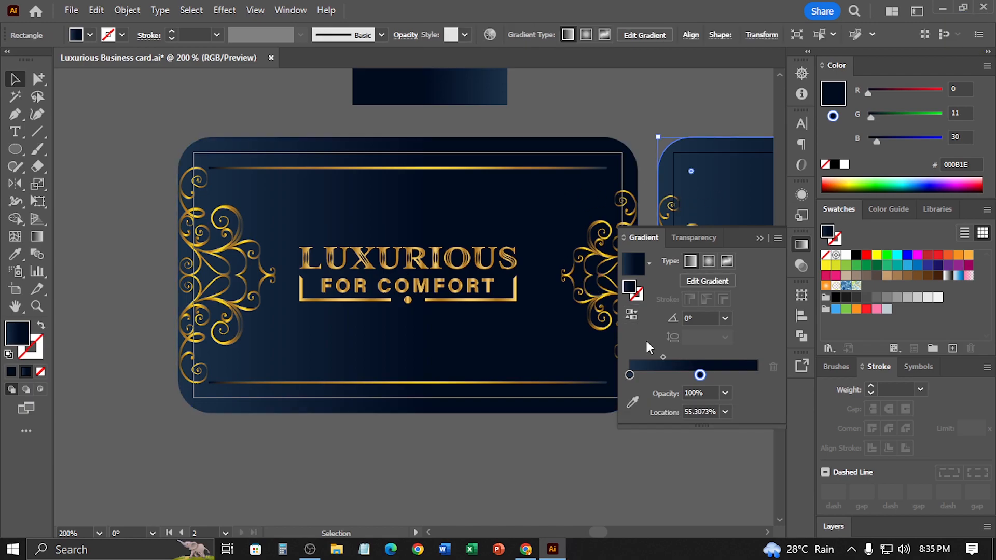
pyautogui.click(636, 317)
# Recolour both end stops of the two gold lines' gradient with blues sampled from the first card's background near the lines' ends
pyautogui.click(403, 254)
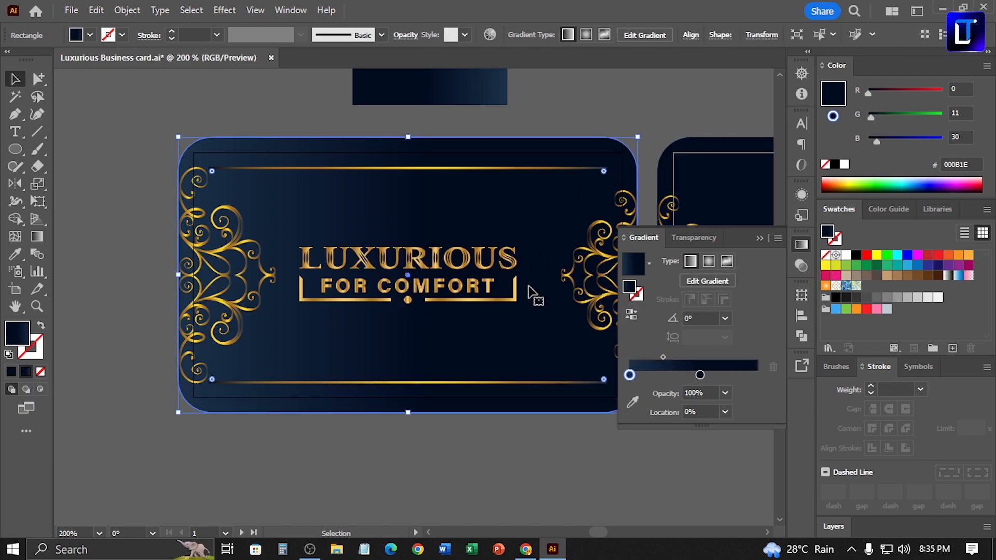
pyautogui.click(457, 169)
pyautogui.keyDown('shift'); pyautogui.click(465, 383); pyautogui.keyUp('shift')
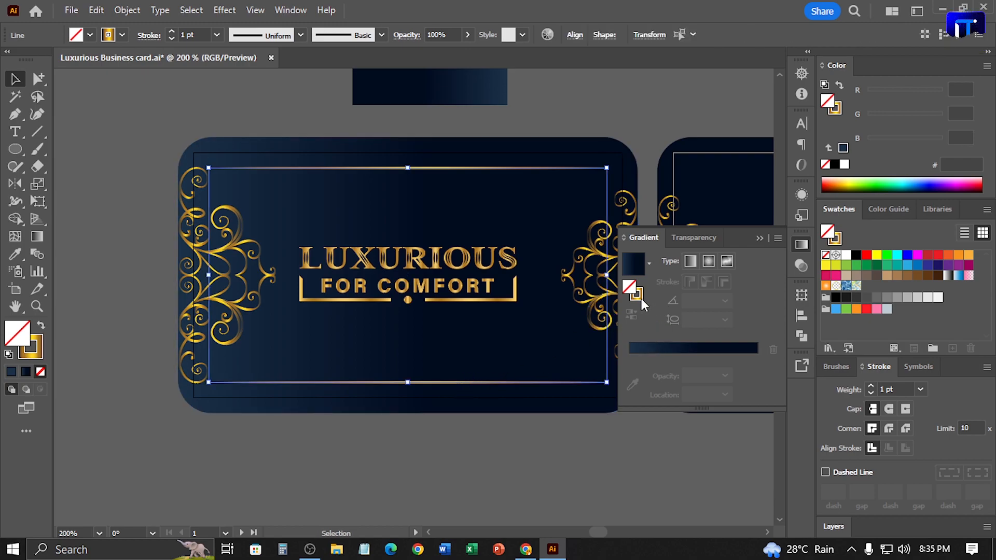
pyautogui.click(634, 347)
pyautogui.click(632, 383)
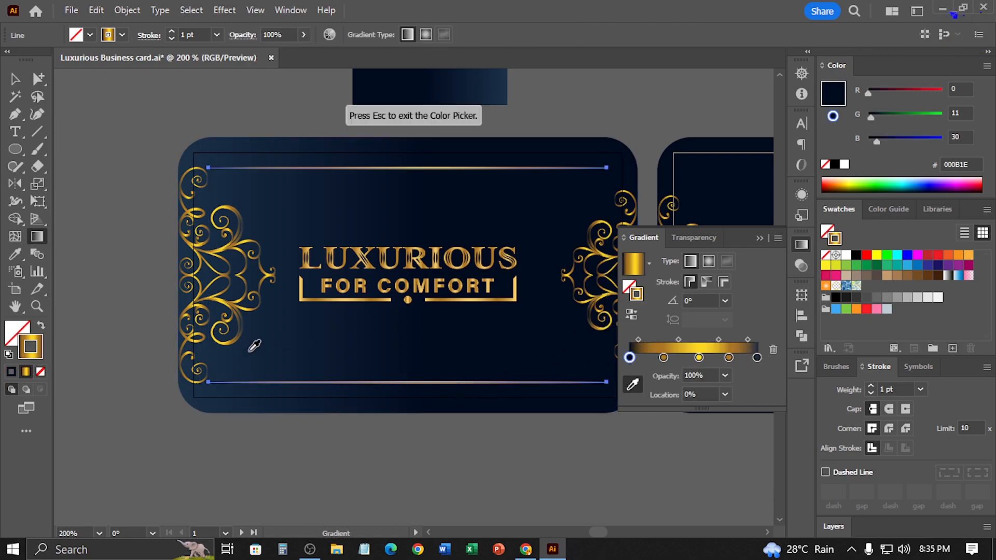
pyautogui.click(222, 357)
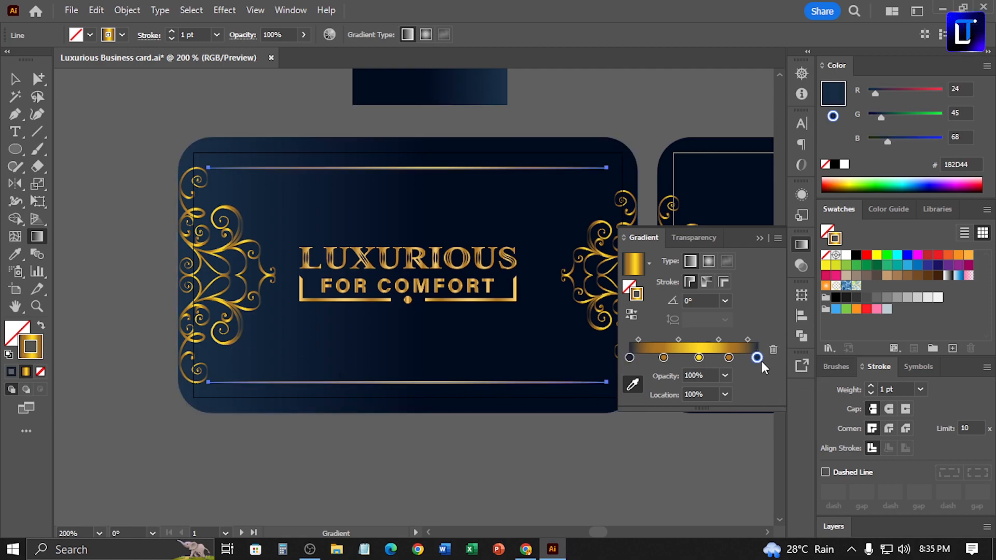
pyautogui.click(603, 195)
pyautogui.click(761, 238)
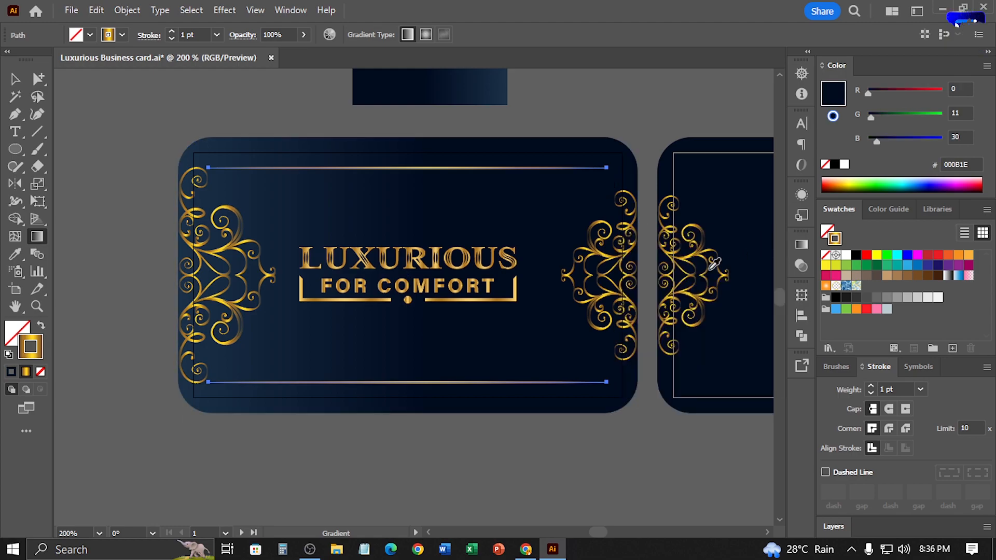
pyautogui.click(14, 79)
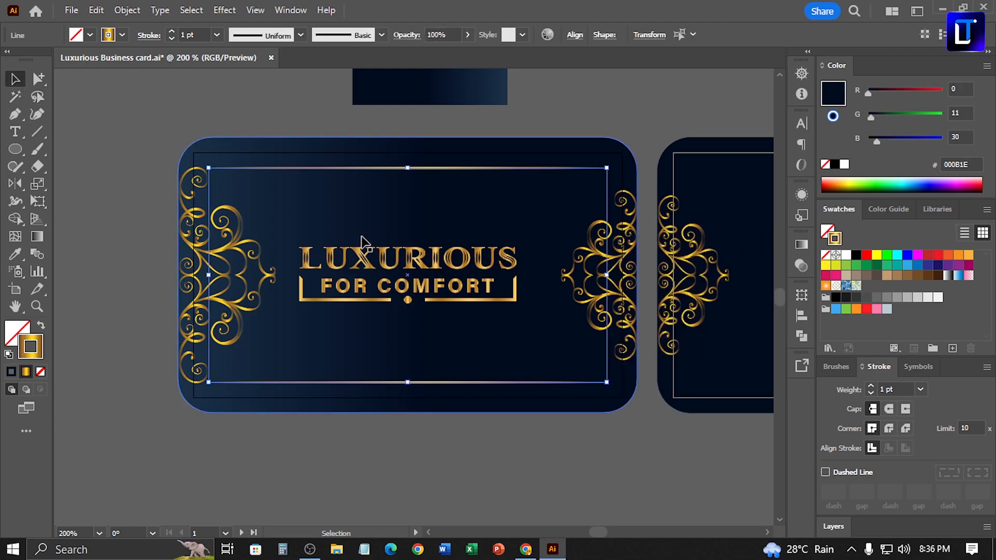
pyautogui.click(627, 101)
# Centre the logo on the first card, using the card background as the key object
pyautogui.click(470, 260)
pyautogui.keyDown('shift'); pyautogui.click(525, 342); pyautogui.keyUp('shift')
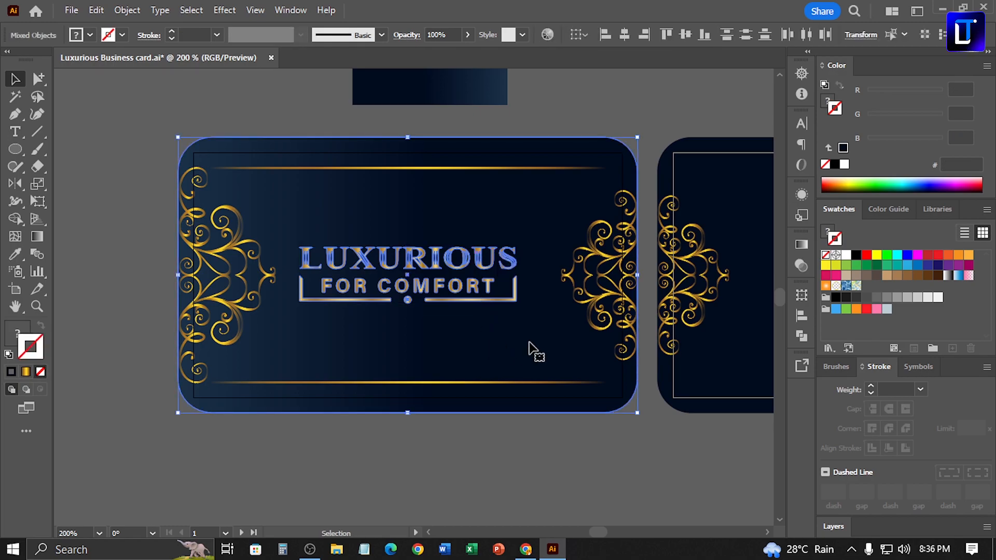
pyautogui.click(528, 341)
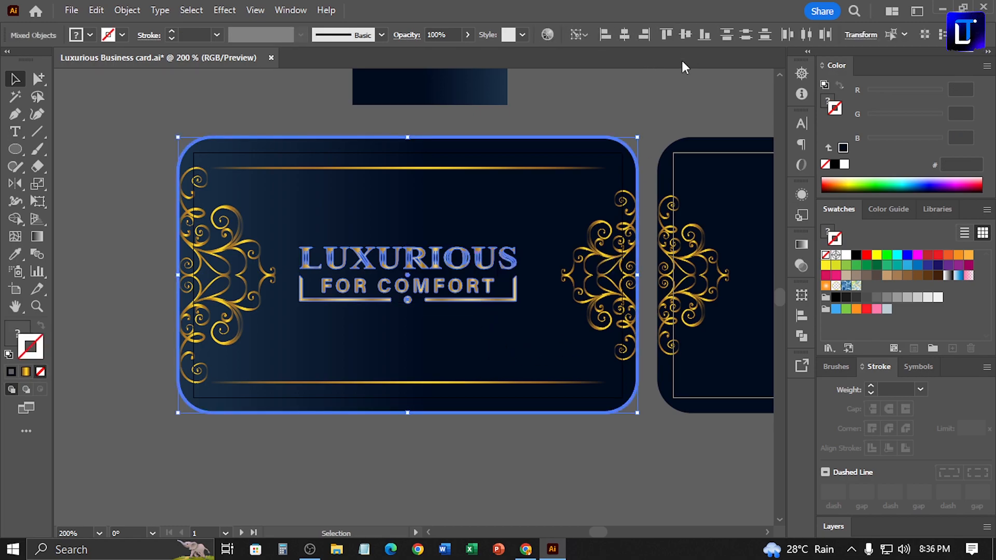
pyautogui.click(673, 104)
# Delete the spare blue gradient rectangle above the first card
pyautogui.hotkey('ctrl', '-')
pyautogui.moveTo(613, 158); pyautogui.dragTo(367, 204)
pyautogui.click(248, 201)
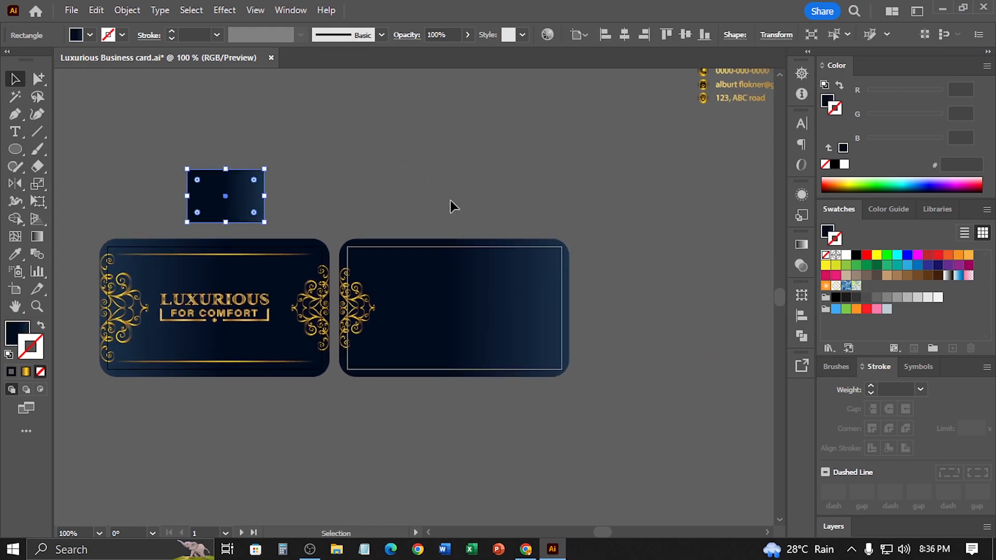
pyautogui.press('Delete')
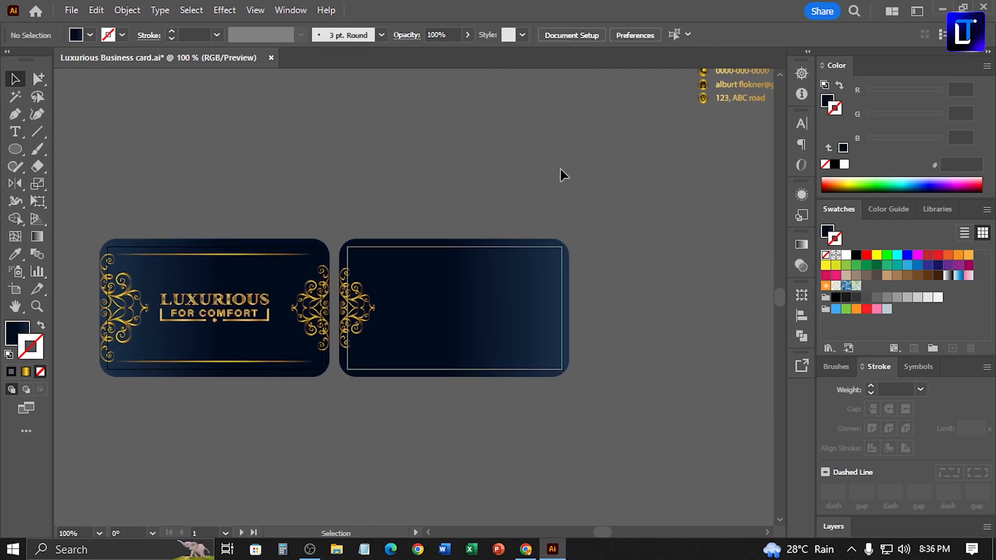
# Copy the logo from the first card to the upper left area of the second card and scale it down
pyautogui.scroll(3, 472, 209)
pyautogui.moveTo(483, 223); pyautogui.dragTo(559, 113)
pyautogui.moveTo(327, 285); pyautogui.dragTo(587, 222)
pyautogui.moveTo(565, 254); pyautogui.dragTo(553, 252)
pyautogui.moveTo(443, 211); pyautogui.dragTo(511, 334)
pyautogui.moveTo(489, 267); pyautogui.dragTo(465, 278)
pyautogui.click(618, 149)
# Move the group with the contact name, job title and contact details onto the lower right area of the second card
pyautogui.hotkey('ctrl', '-')
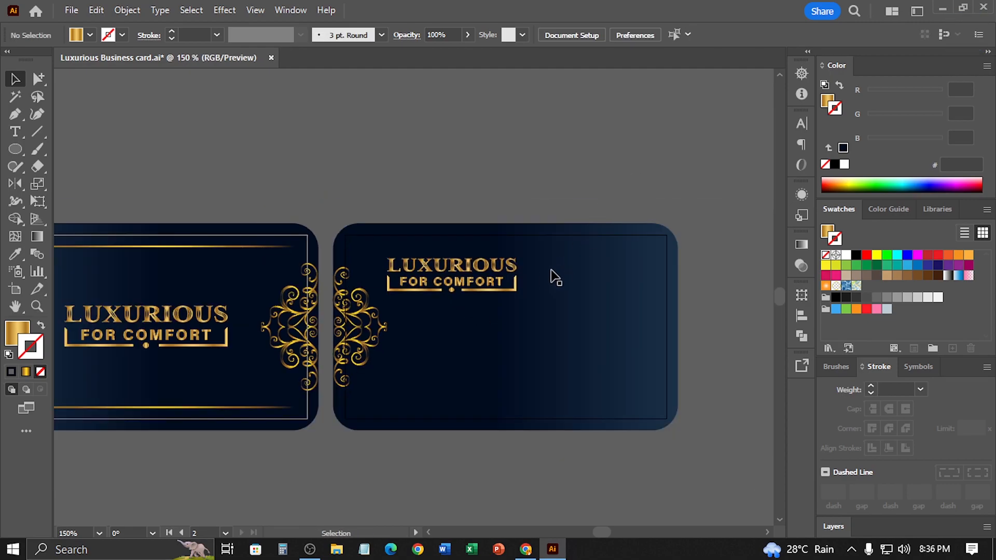
pyautogui.moveTo(697, 307); pyautogui.dragTo(585, 381)
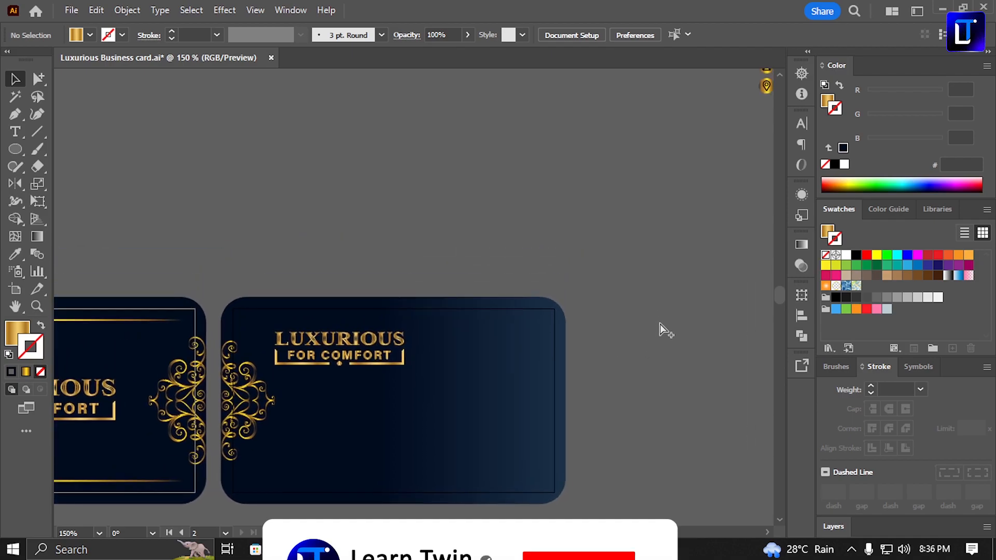
pyautogui.hotkey('ctrl', '-')
pyautogui.hotkey('ctrl', '-')
pyautogui.moveTo(574, 151); pyautogui.dragTo(432, 358)
pyautogui.hotkey('ctrl', '0')
pyautogui.moveTo(552, 321); pyautogui.dragTo(567, 293)
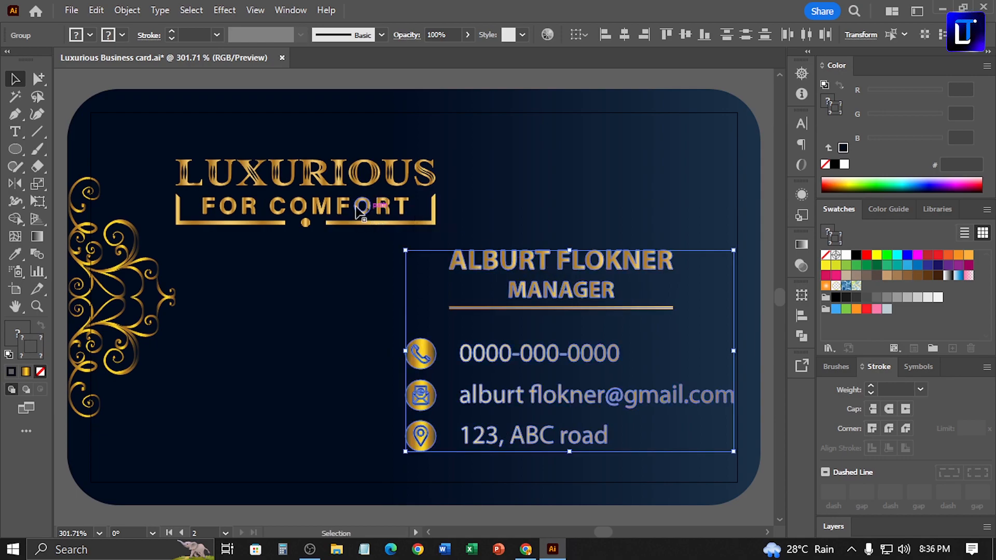
# Scale the second card's logo down slightly and reposition it between the ornament and the contact details
pyautogui.click(171, 290)
pyautogui.click(172, 300)
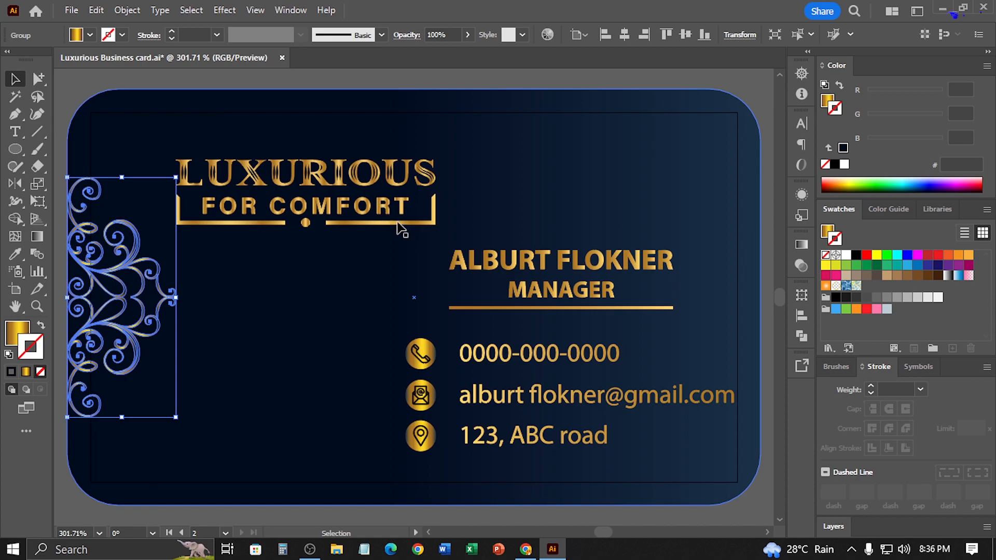
pyautogui.click(429, 223)
pyautogui.moveTo(436, 225); pyautogui.dragTo(392, 217)
pyautogui.moveTo(326, 202); pyautogui.dragTo(340, 219)
pyautogui.press('Up')
pyautogui.press('Left')
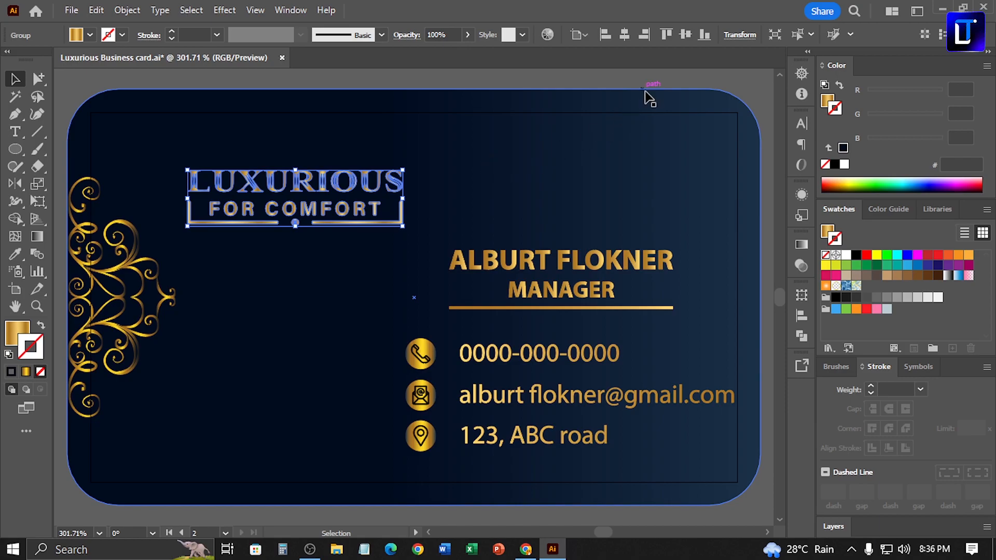
pyautogui.click(657, 82)
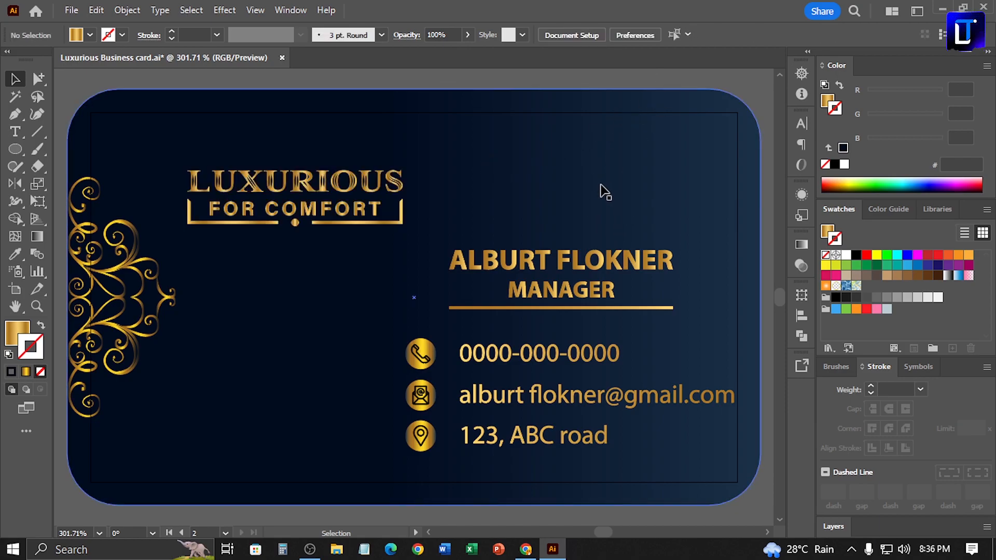
# Copy the first card's two horizontal gold lines onto the second card and group the copies
pyautogui.scroll(-3, 602, 192)
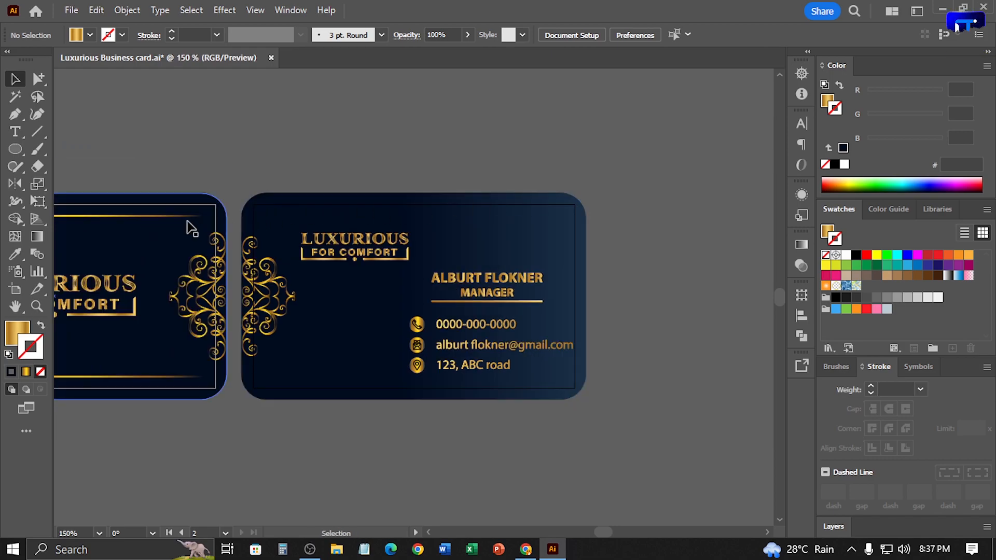
pyautogui.click(188, 224)
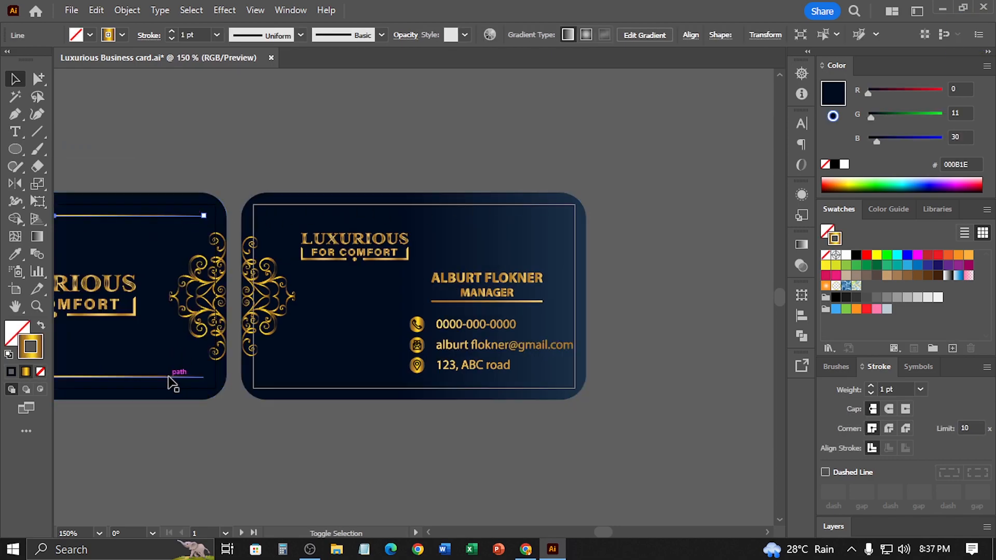
pyautogui.keyDown('shift'); pyautogui.click(173, 377); pyautogui.keyUp('shift')
pyautogui.moveTo(188, 223); pyautogui.dragTo(554, 225)
pyautogui.hotkey('ctrl', 'g')
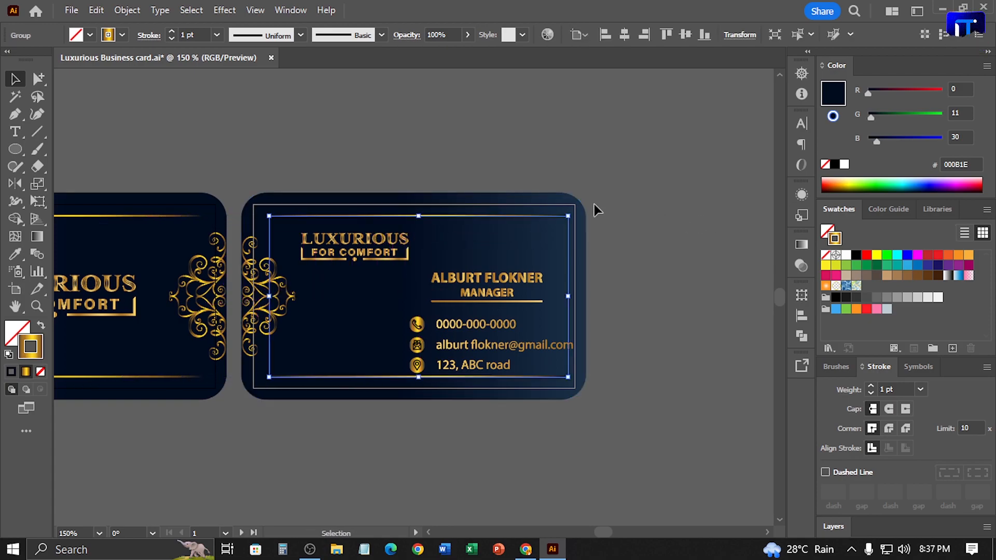
# Group the two horizontal gold lines on the first card
pyautogui.click(136, 216)
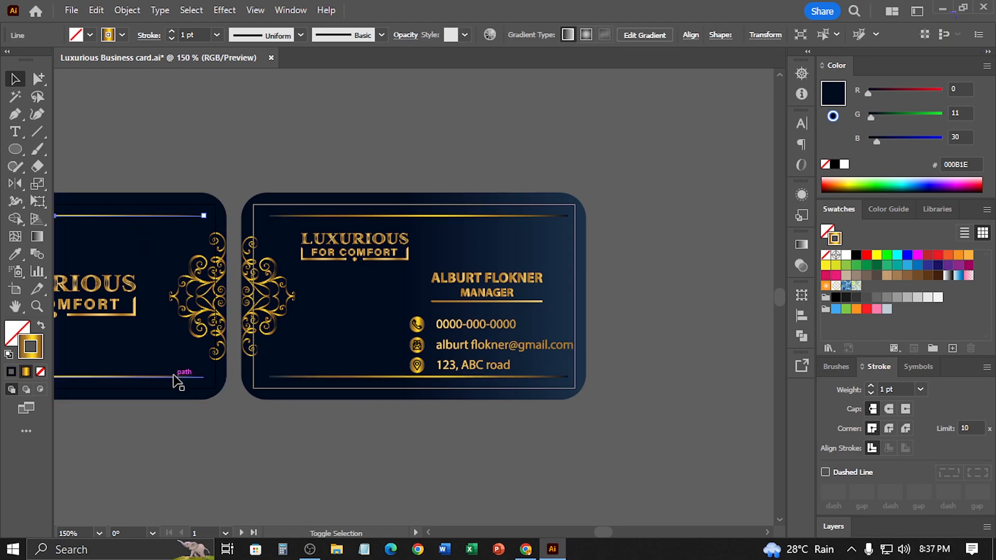
pyautogui.keyDown('shift'); pyautogui.click(174, 377); pyautogui.keyUp('shift')
pyautogui.click(457, 104)
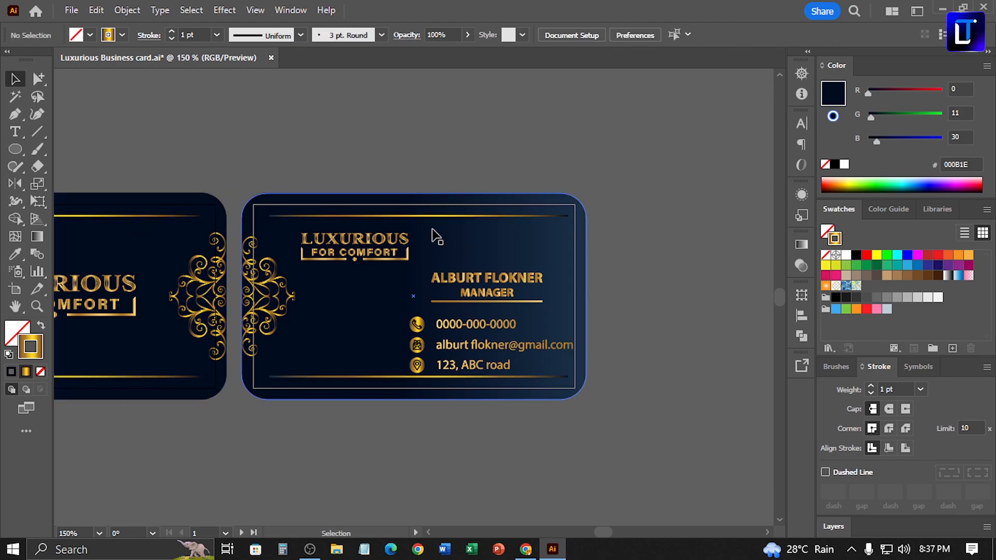
# Centre the grouped gold lines on the second card, using the card background as the key object
pyautogui.click(445, 216)
pyautogui.keyDown('shift'); pyautogui.click(477, 241); pyautogui.keyUp('shift')
pyautogui.click(476, 241)
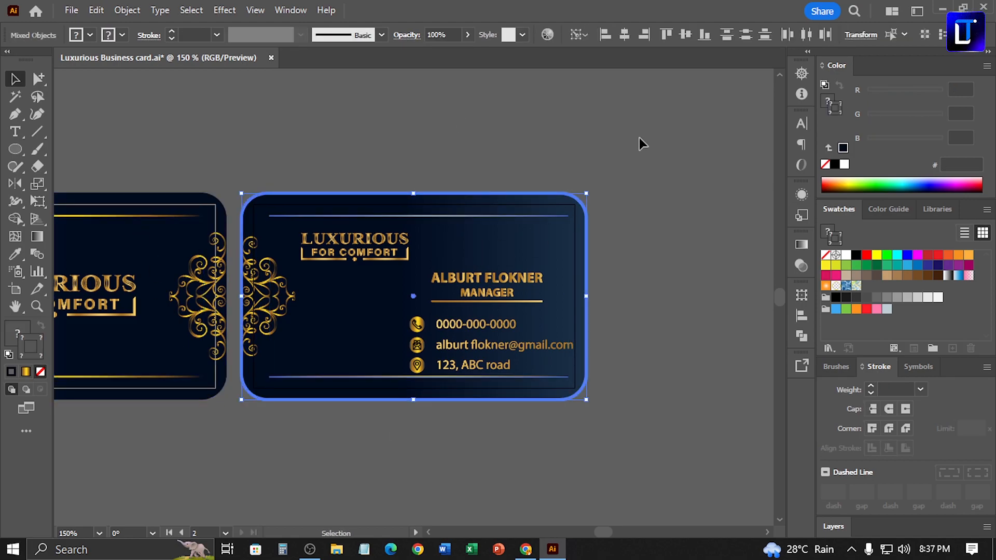
pyautogui.click(680, 38)
pyautogui.click(512, 141)
# Centre the grouped gold lines on the first card with its background as key object, and save the document
pyautogui.moveTo(302, 184); pyautogui.dragTo(593, 166)
pyautogui.click(370, 199)
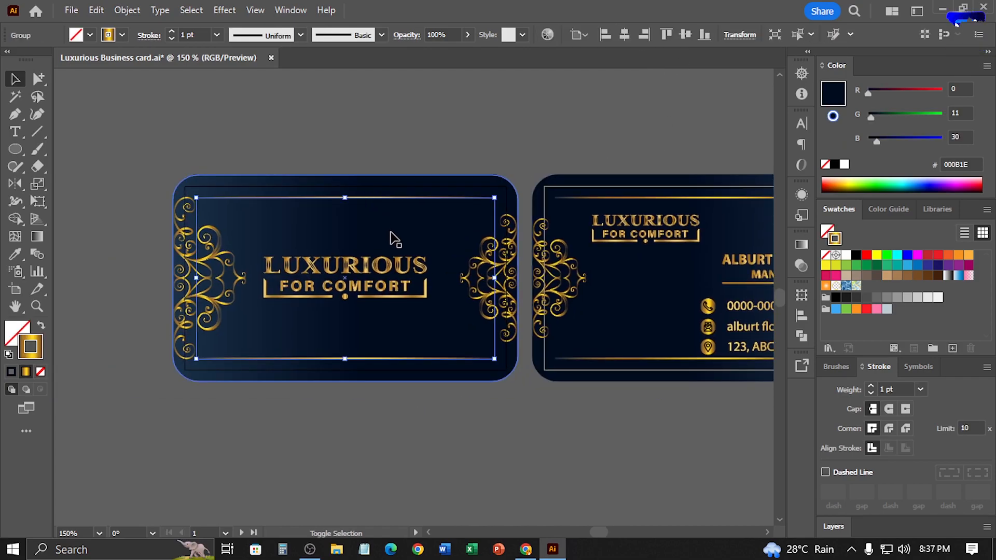
pyautogui.keyDown('shift'); pyautogui.click(405, 211); pyautogui.keyUp('shift')
pyautogui.click(407, 209)
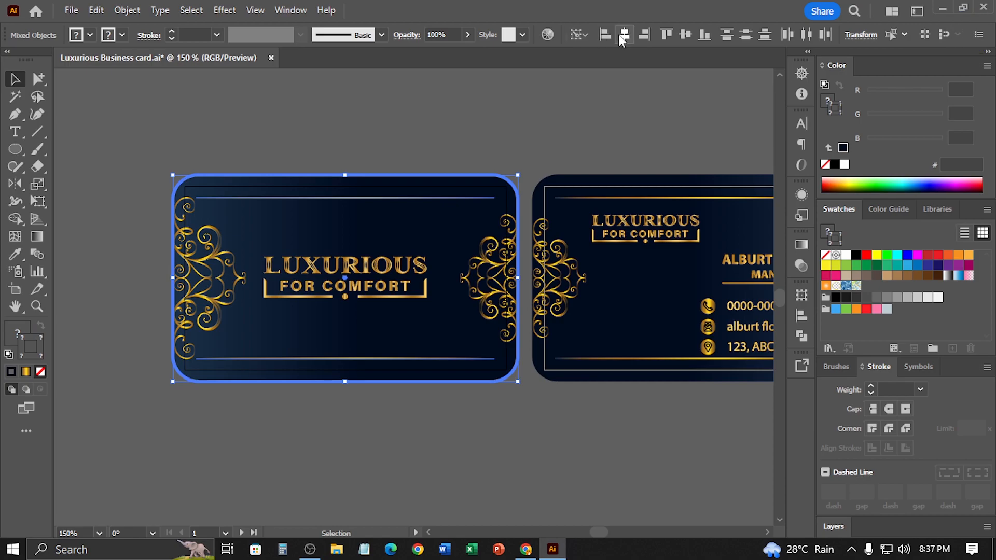
pyautogui.click(503, 113)
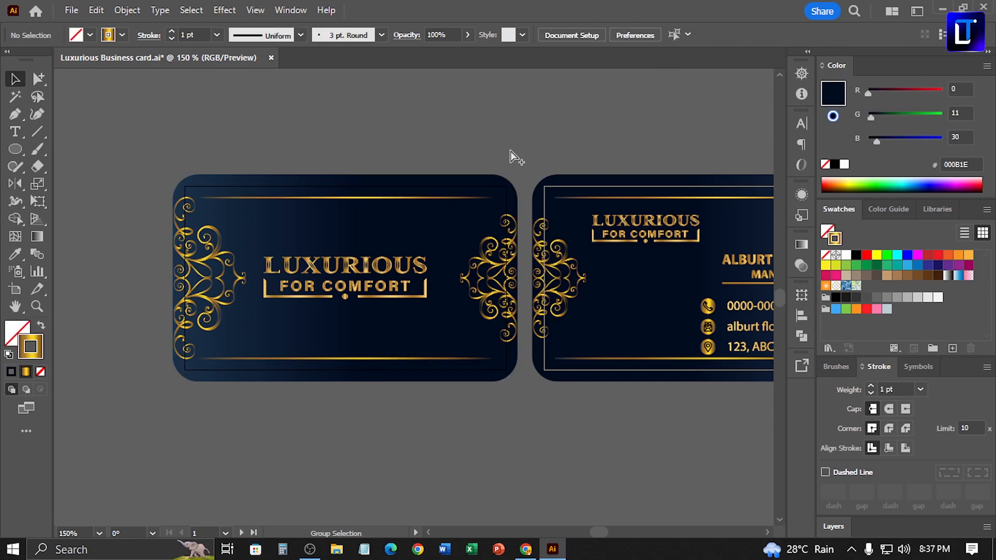
pyautogui.hotkey('ctrl', 's')
pyautogui.moveTo(556, 181); pyautogui.dragTo(284, 191)
pyautogui.moveTo(394, 236); pyautogui.dragTo(336, 224)
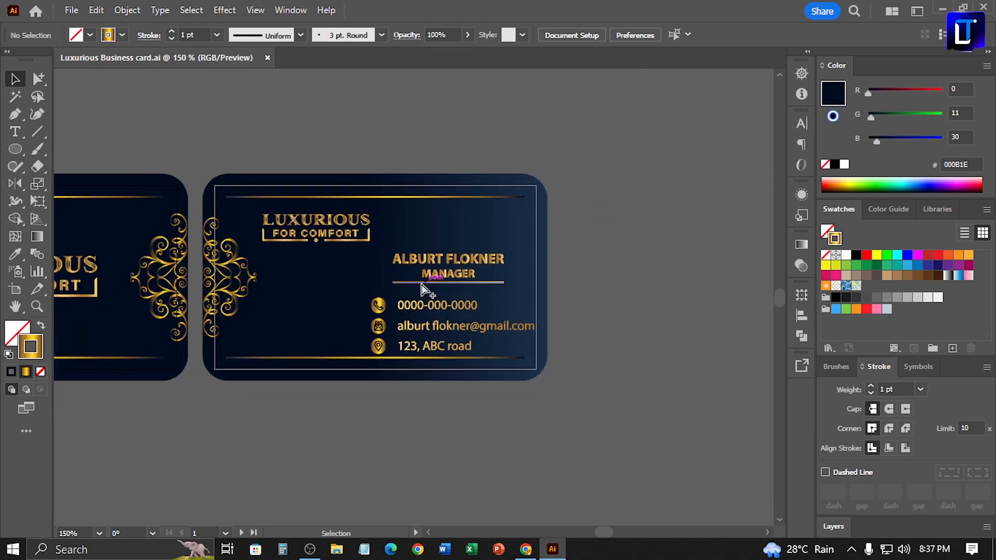
# Nudge the name, job title and underline group slightly upward on the back card
pyautogui.moveTo(387, 258); pyautogui.dragTo(496, 346)
pyautogui.click(486, 261)
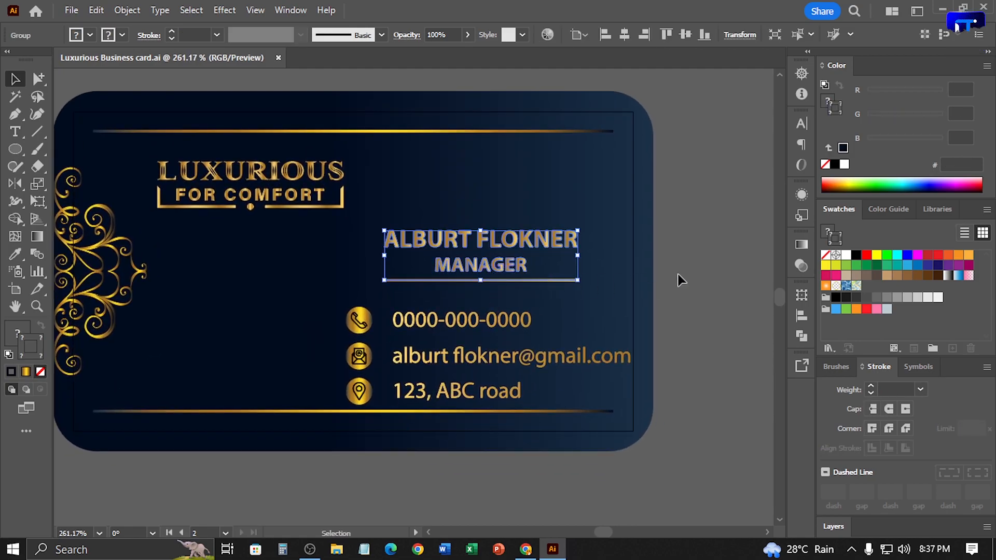
pyautogui.press('Up')
pyautogui.press('Up')
pyautogui.press('Up')
pyautogui.click(720, 307)
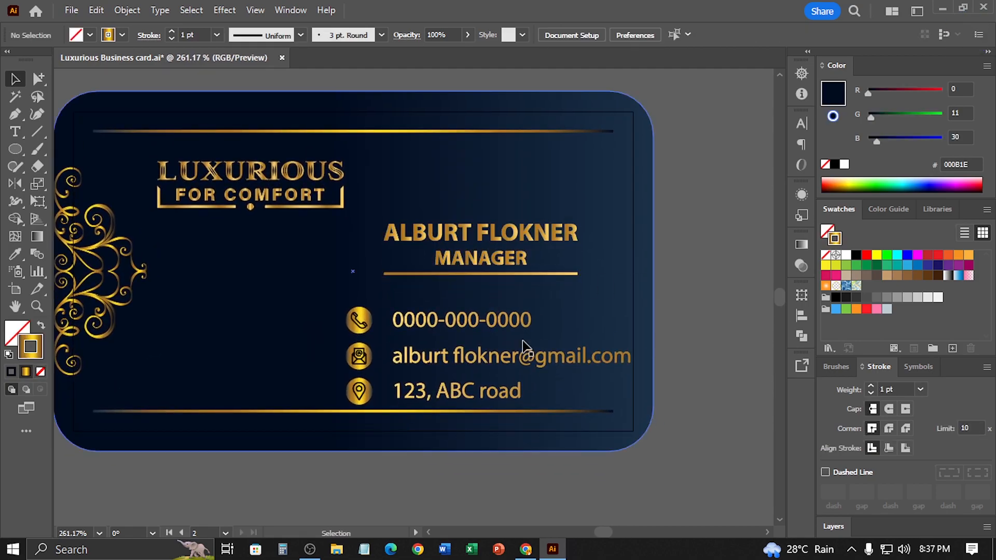
# Nudge the contact details group with its icons upward, away from the lower gold line
pyautogui.click(536, 353)
pyautogui.press('Up')
pyautogui.press('Up')
pyautogui.press('Up')
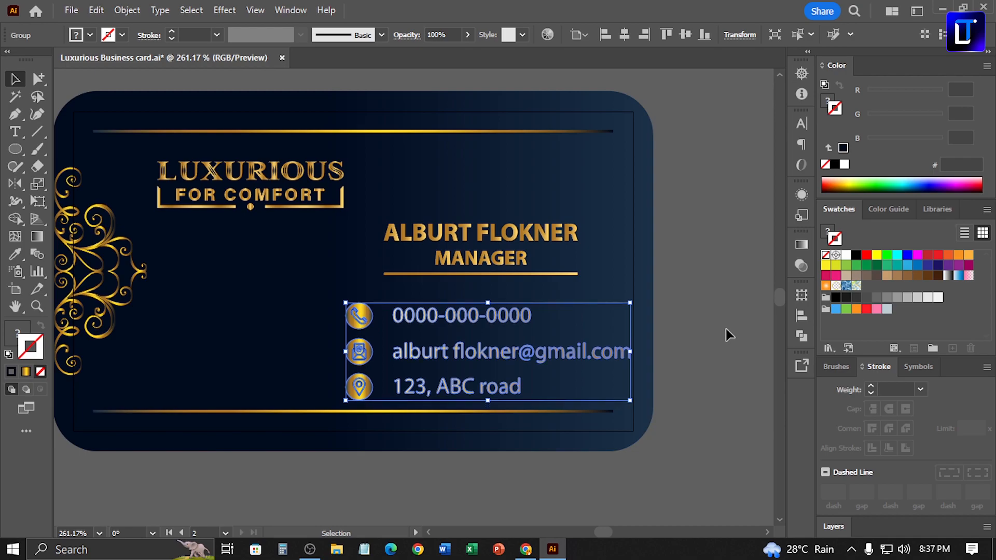
# Fine-tune the vertical spacing by nudging the name and title group, as well as the contact details group, a little further up
pyautogui.click(512, 249)
pyautogui.click(519, 261)
pyautogui.press('Up')
pyautogui.press('Up')
pyautogui.click(740, 291)
pyautogui.click(539, 360)
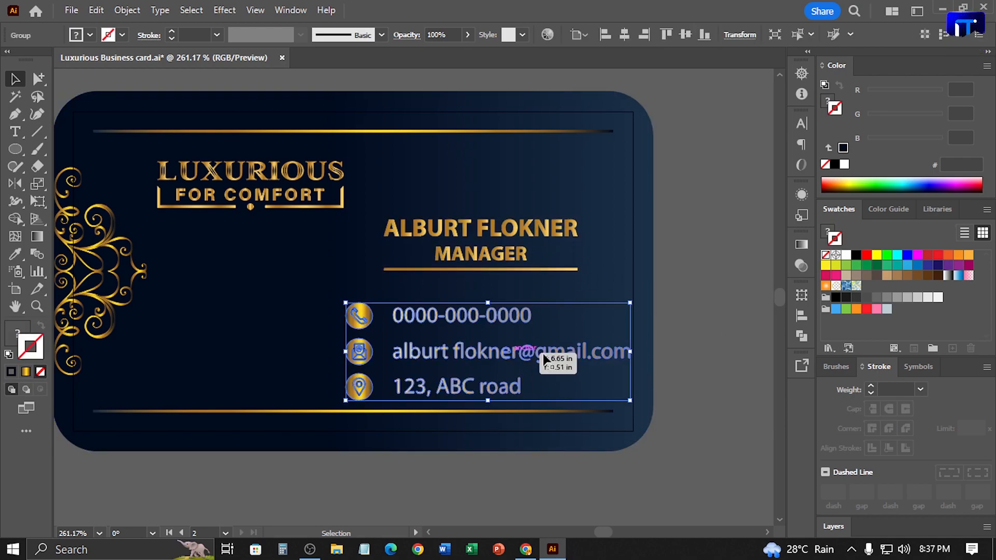
pyautogui.press('Up')
pyautogui.click(738, 347)
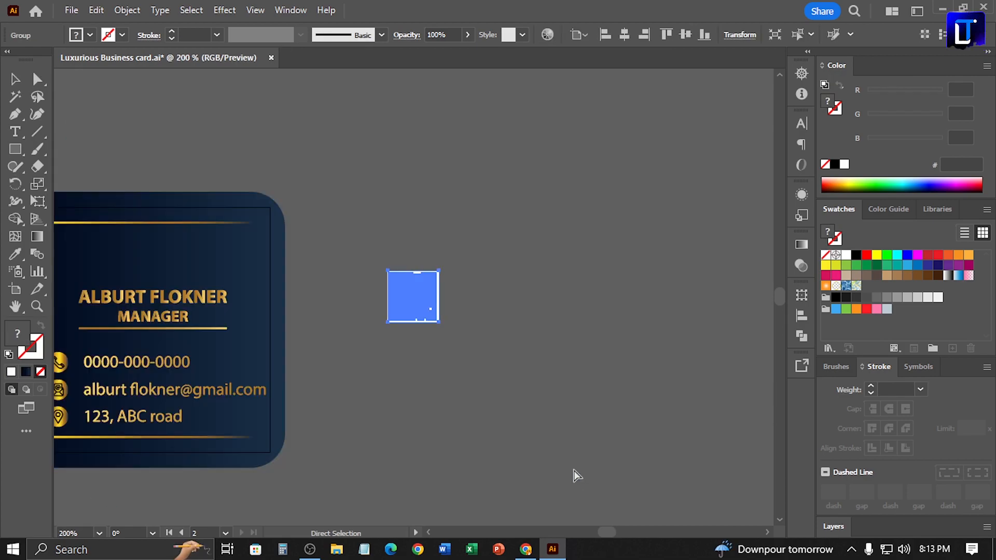
# Move the QR code from the empty canvas onto the back card, below the logo and beside the contact icons
pyautogui.hotkey('ctrl', '-')
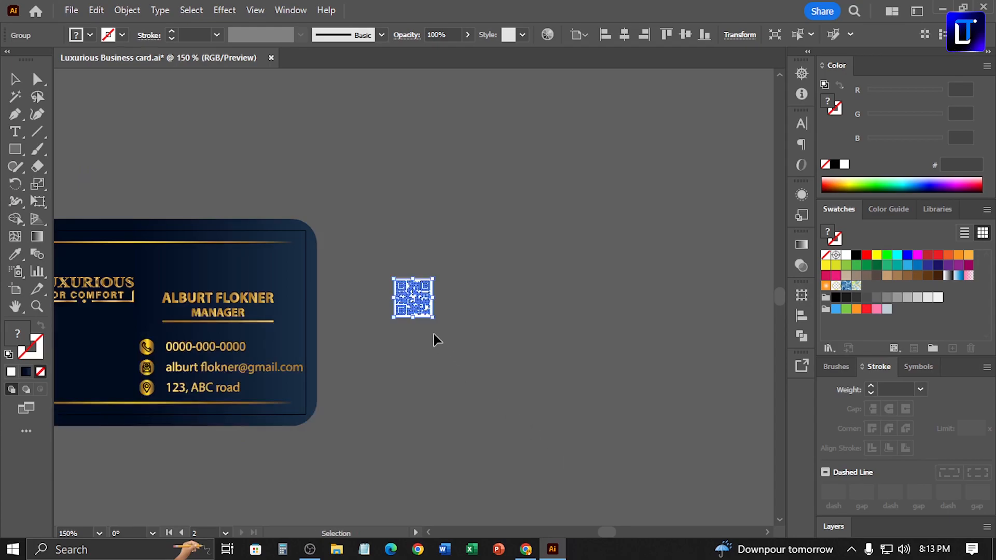
pyautogui.moveTo(415, 311); pyautogui.dragTo(86, 372)
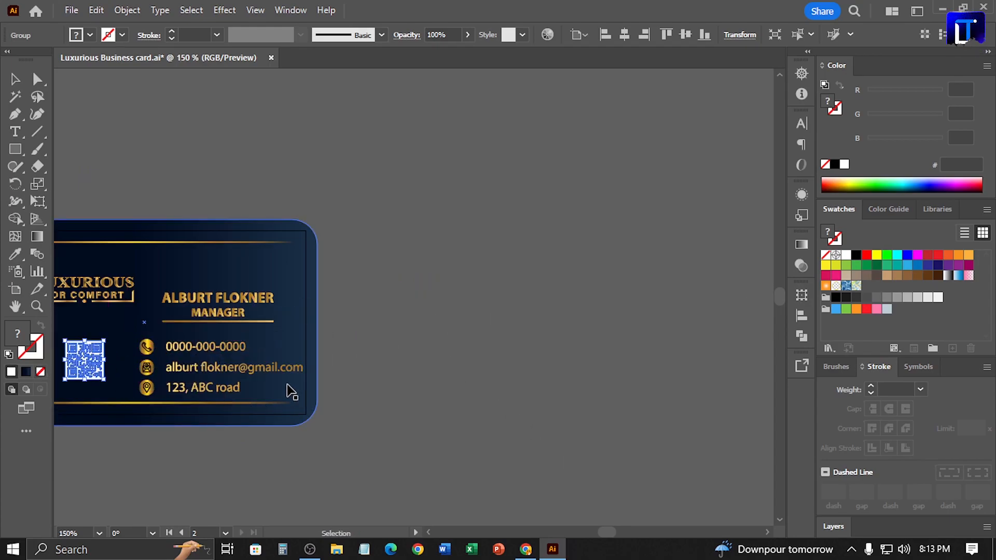
pyautogui.hotkey('ctrl', '0')
pyautogui.moveTo(276, 383); pyautogui.dragTo(222, 400)
# Align the QR code's left edge with the left edge of the LUXURIOUS FOR COMFORT logo
pyautogui.keyDown('shift'); pyautogui.click(254, 258); pyautogui.keyUp('shift')
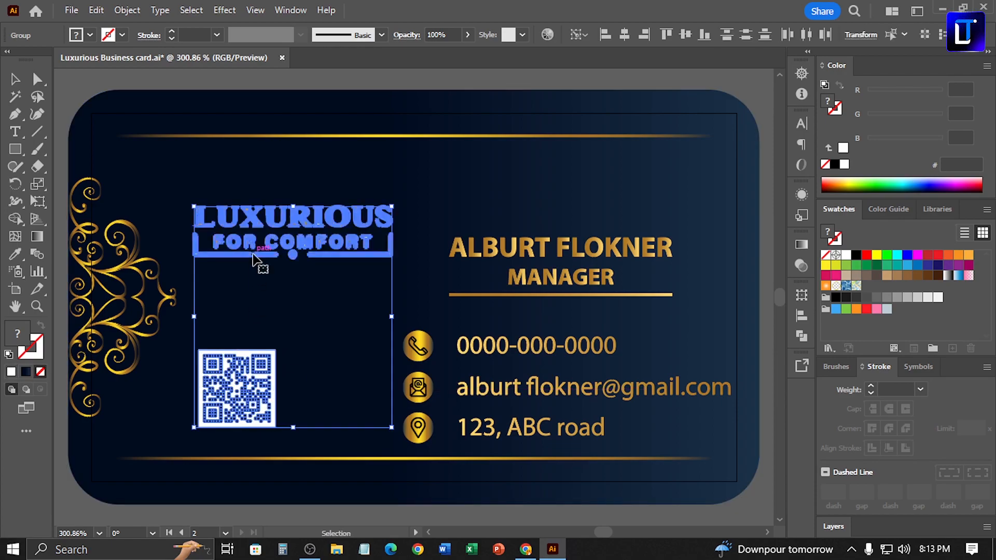
pyautogui.click(605, 36)
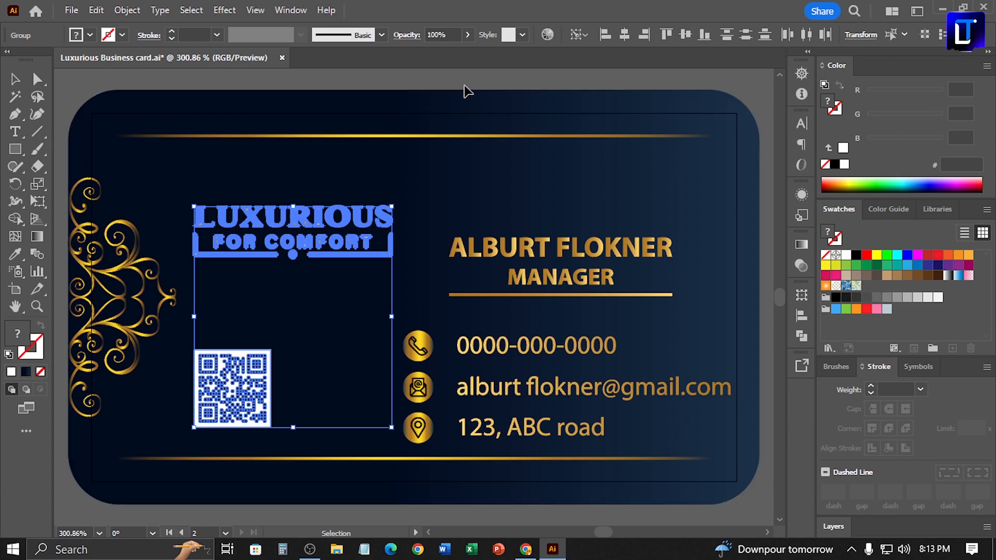
pyautogui.click(356, 260)
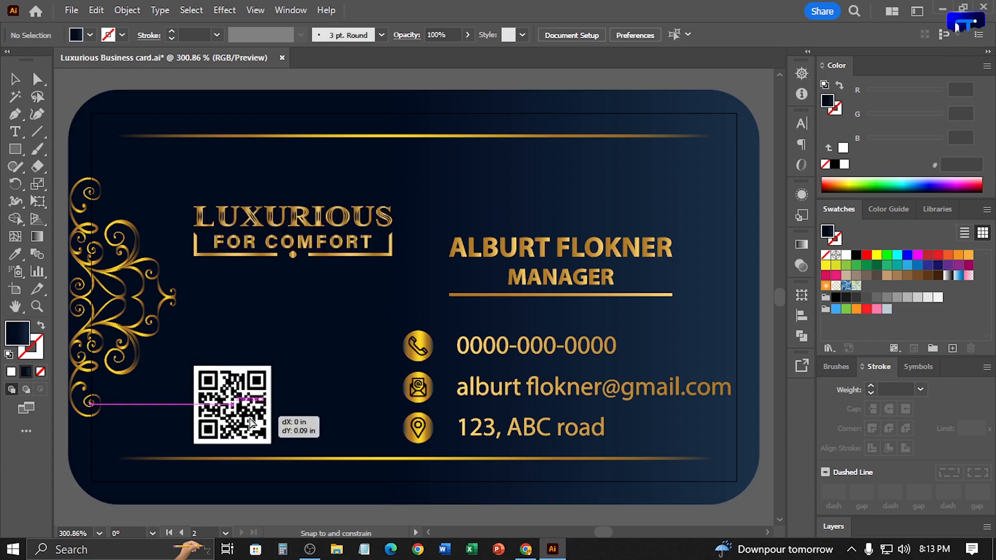